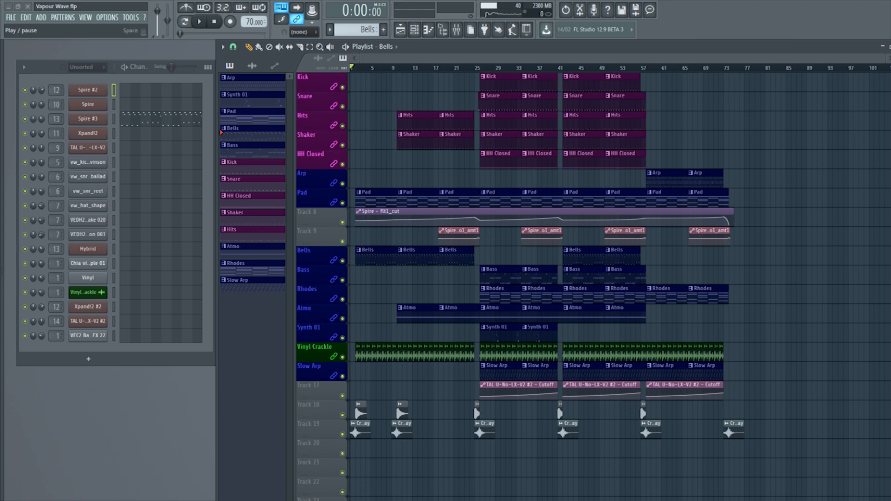
# Play the full arrangement and survey all of its clips in the playlist.
pyautogui.press('space')
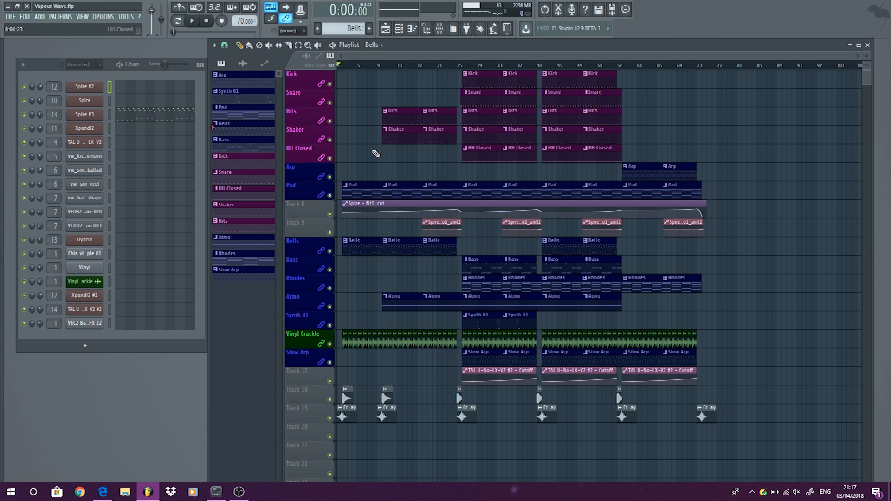
pyautogui.scroll(-1, 360, 160)
pyautogui.scroll(2, 469, 70)
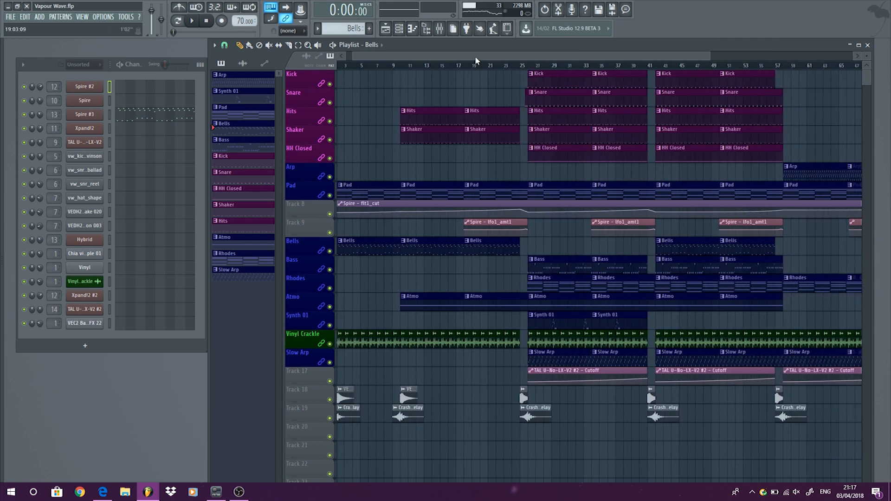
pyautogui.scroll(-2, 864, 56)
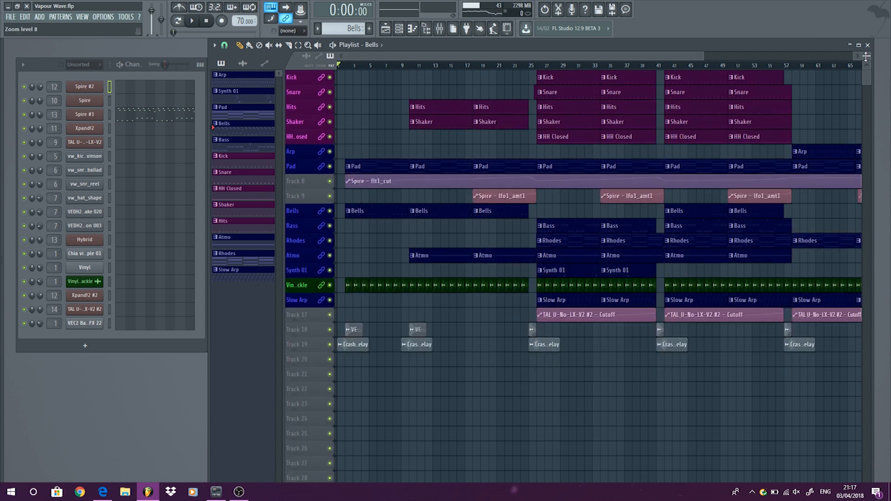
pyautogui.scroll(-1, 376, 141)
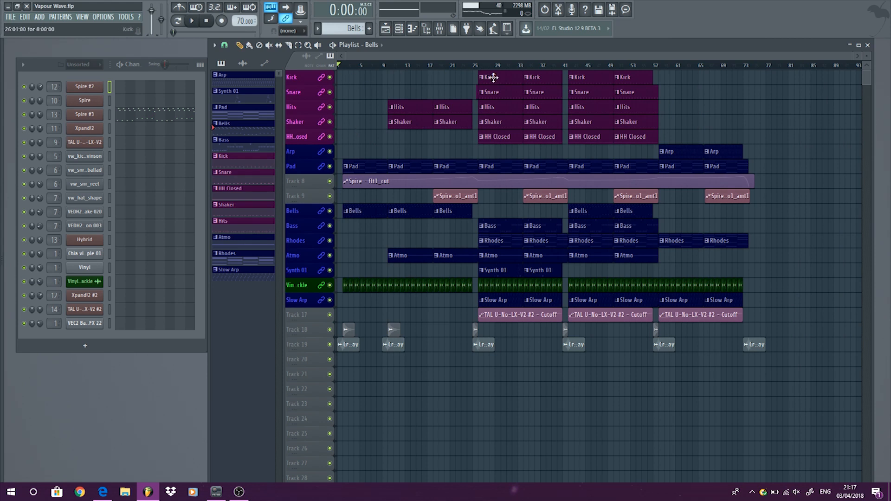
# Check the kick channel's mixer track and play the Kick pattern in the piano roll.
pyautogui.doubleClick(54, 156)
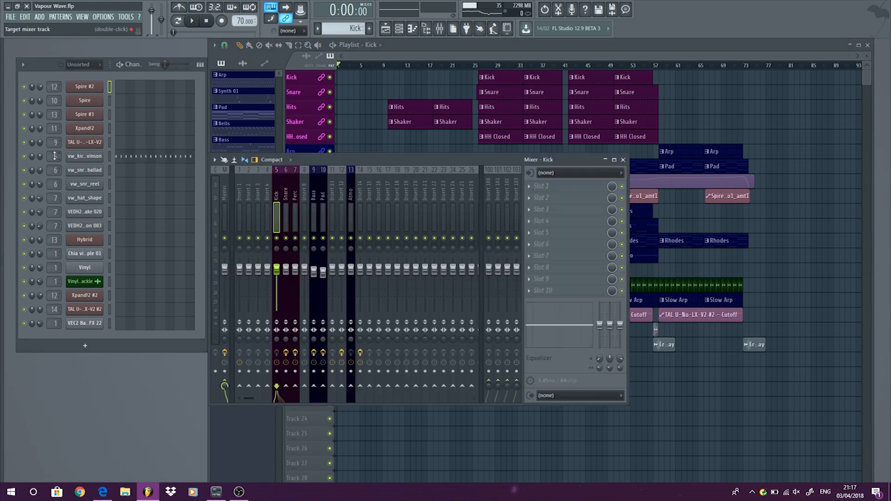
pyautogui.doubleClick(505, 74)
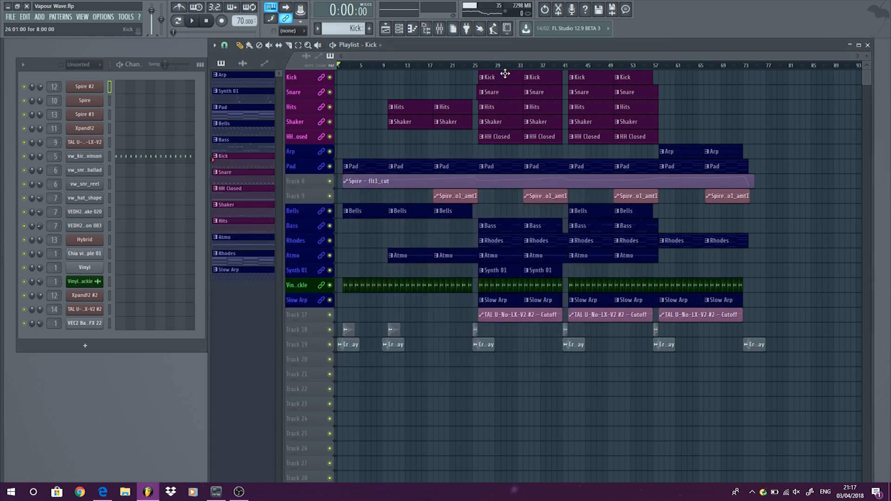
pyautogui.keyDown('ctrl'); pyautogui.rightClick(427, 141); pyautogui.keyUp('ctrl')
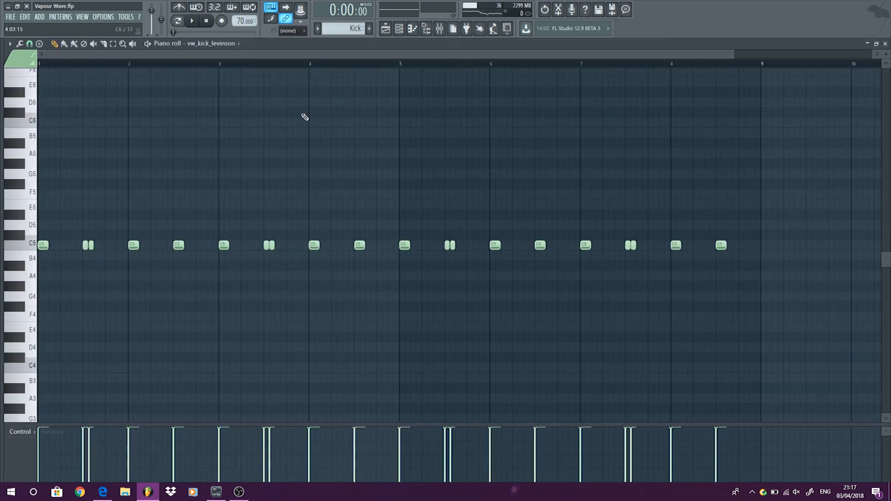
pyautogui.click(192, 21)
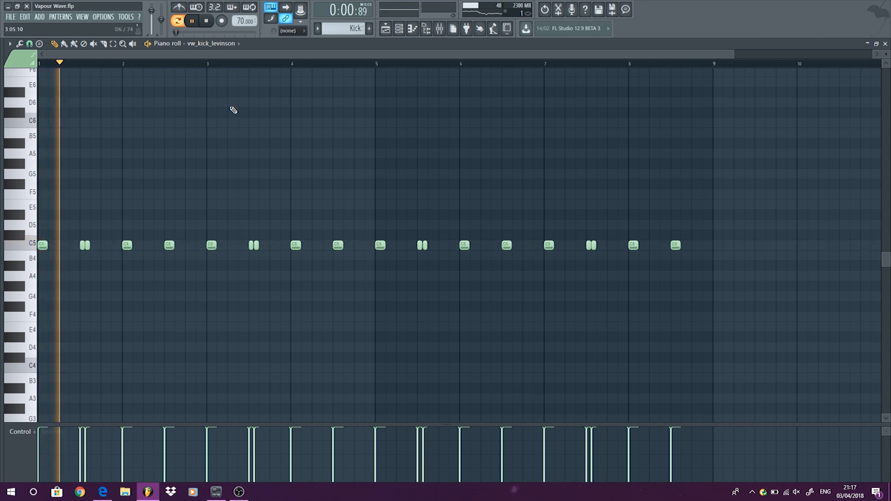
pyautogui.click(885, 43)
# Stop playback and set the playlist time selection from bar 26 to bar 41, leaving the clips unselected.
pyautogui.scroll(5, 563, 79)
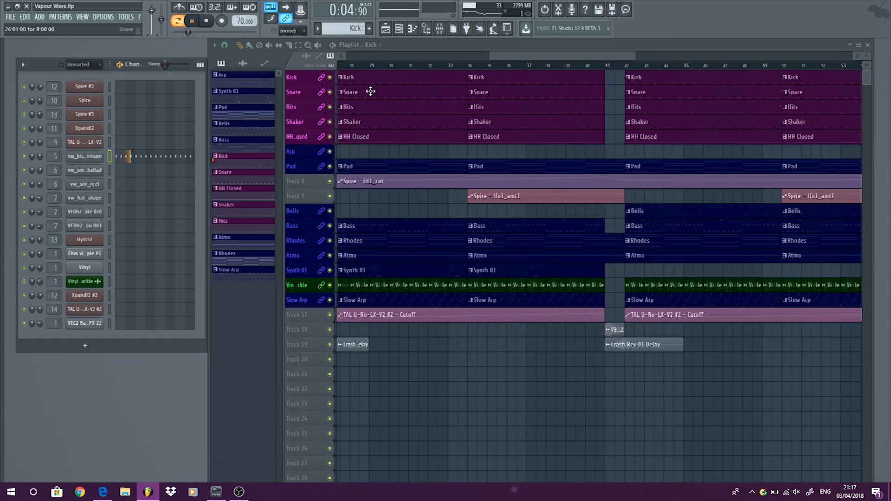
pyautogui.scroll(3, 355, 88)
pyautogui.scroll(1, 355, 87)
pyautogui.moveTo(536, 51); pyautogui.dragTo(498, 58)
pyautogui.moveTo(403, 67); pyautogui.dragTo(668, 67)
pyautogui.press('space')
pyautogui.click(403, 67)
pyautogui.moveTo(402, 67); pyautogui.dragTo(691, 75)
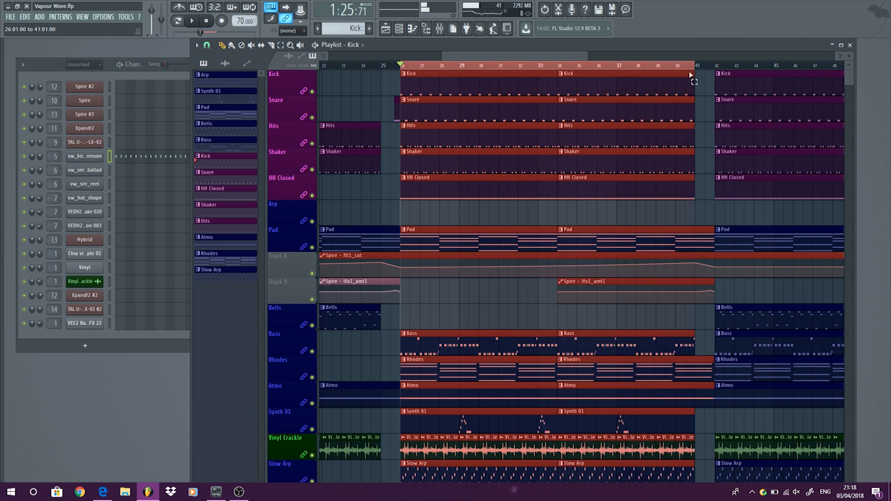
pyautogui.keyDown('ctrl'); pyautogui.click(324, 116); pyautogui.keyUp('ctrl')
# Play the Snare pattern on its own and review the FabFilter Pro-Q 2, Fruity Reeverb 2 and OTT effects on its mixer track.
pyautogui.click(431, 106)
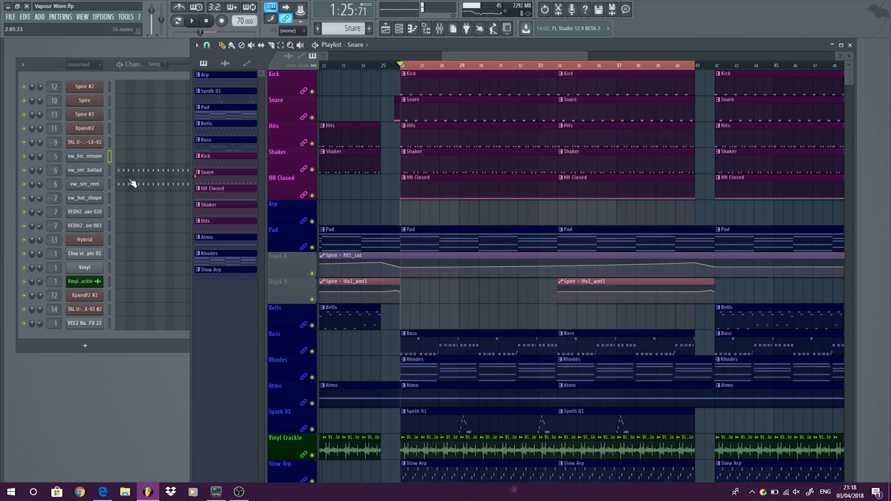
pyautogui.click(179, 22)
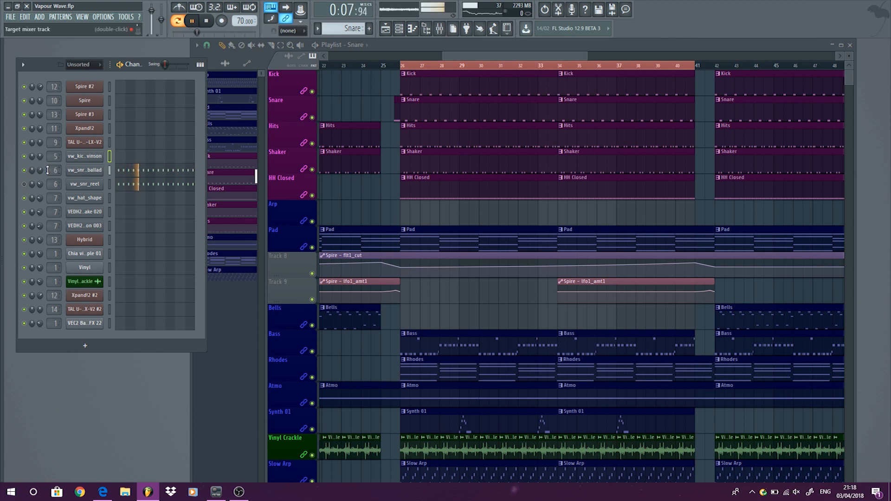
pyautogui.press('F9')
pyautogui.click(565, 200)
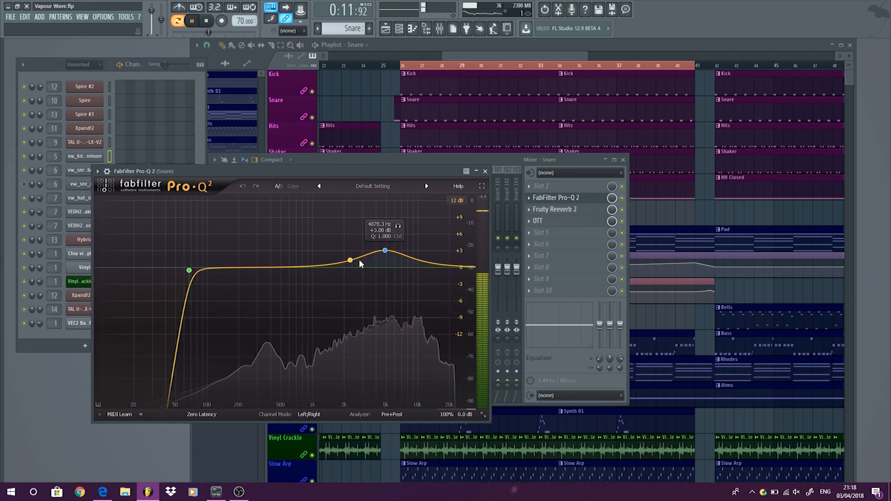
pyautogui.click(570, 209)
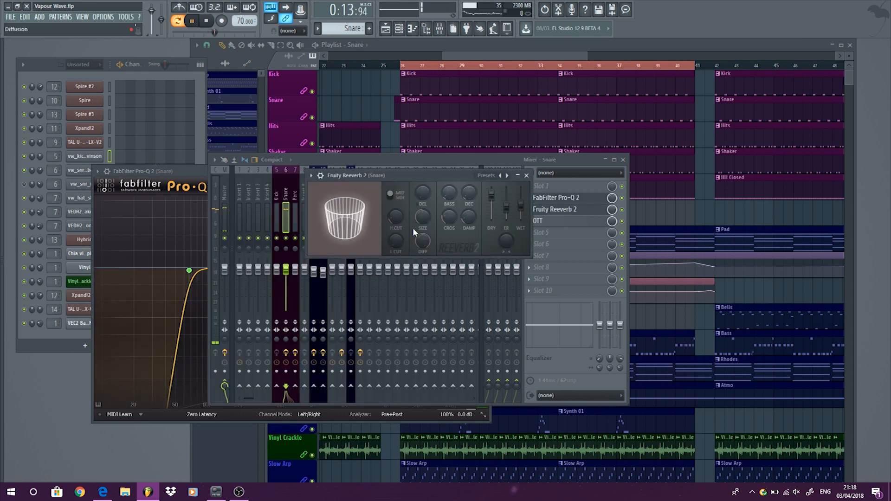
pyautogui.click(537, 220)
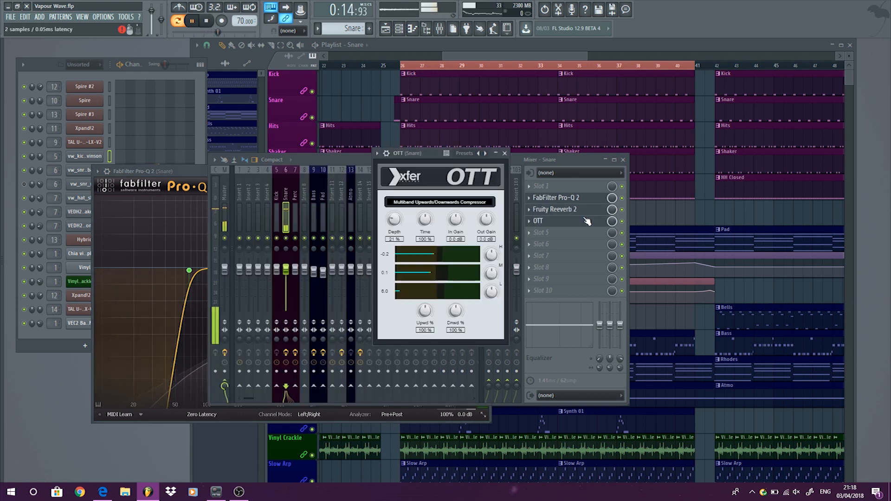
pyautogui.click(504, 154)
pyautogui.click(491, 162)
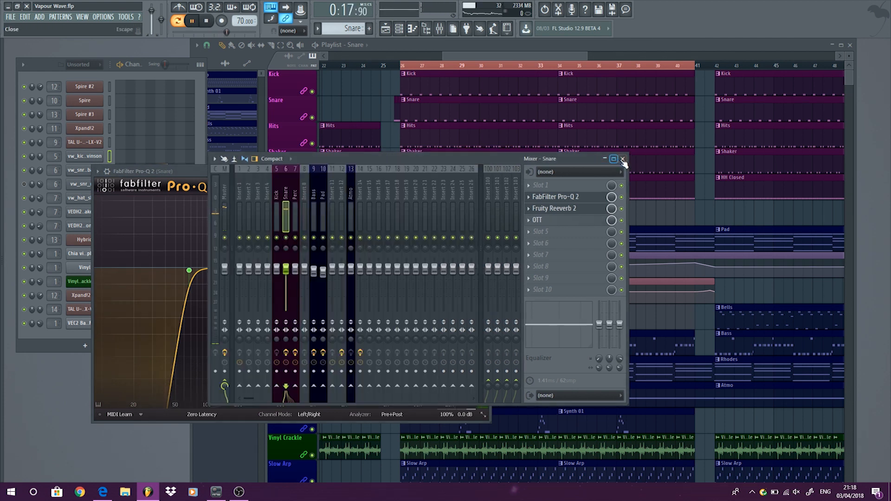
pyautogui.click(622, 159)
pyautogui.click(482, 171)
pyautogui.click(522, 175)
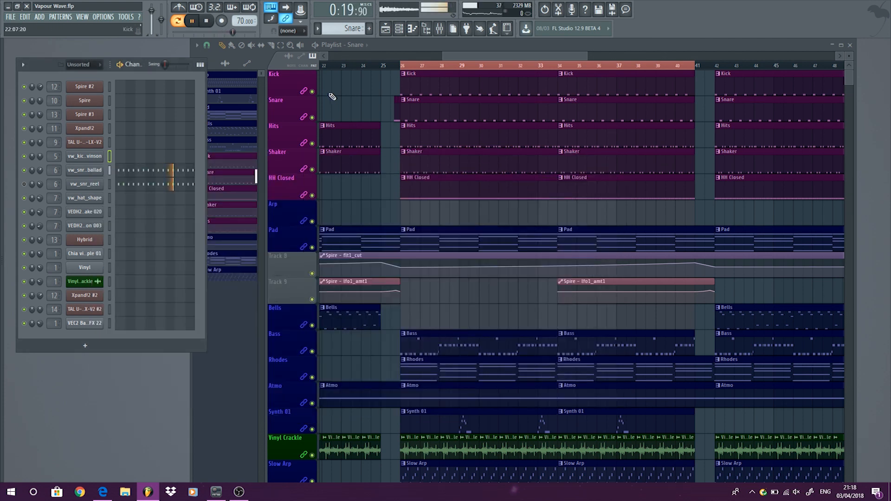
# Play the arrangement with only the Kick, Snare and Hits playlist tracks unmuted.
pyautogui.rightClick(311, 91)
pyautogui.click(312, 117)
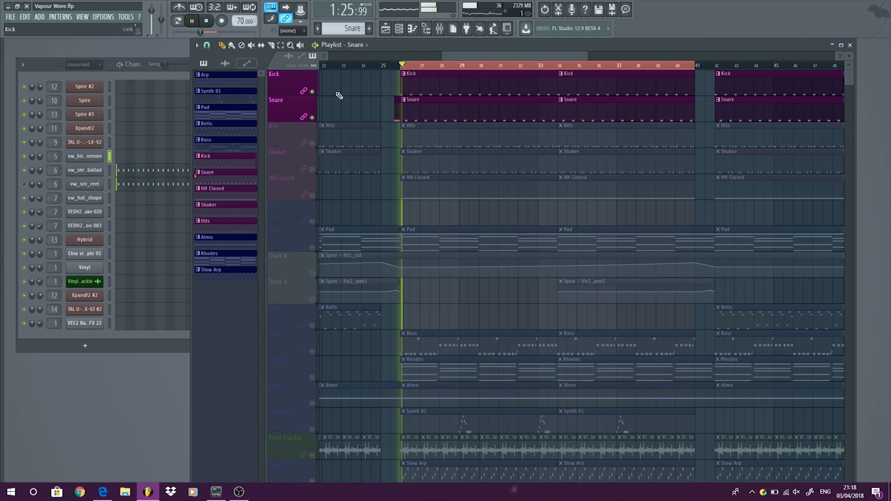
pyautogui.click(312, 143)
# Examine the Hits pattern's VEDH2 Percussion 003 notes in the piano roll while playing the pattern on its own.
pyautogui.click(208, 221)
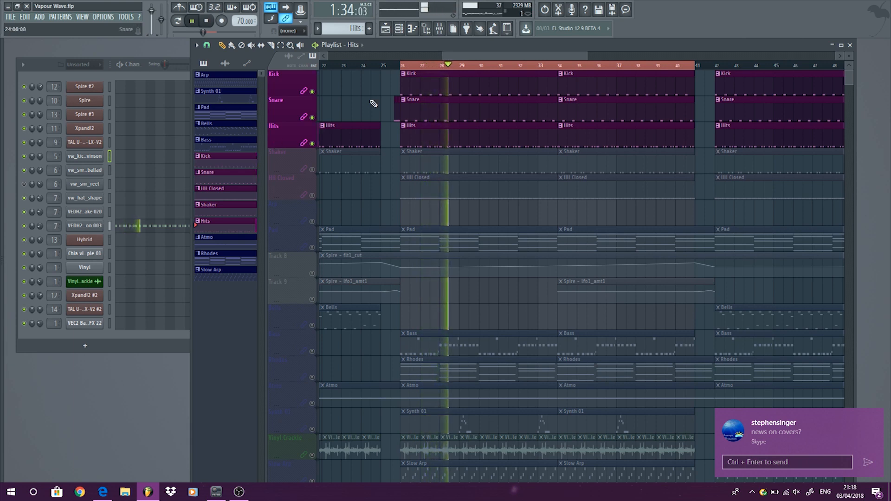
pyautogui.rightClick(131, 225)
pyautogui.click(131, 225)
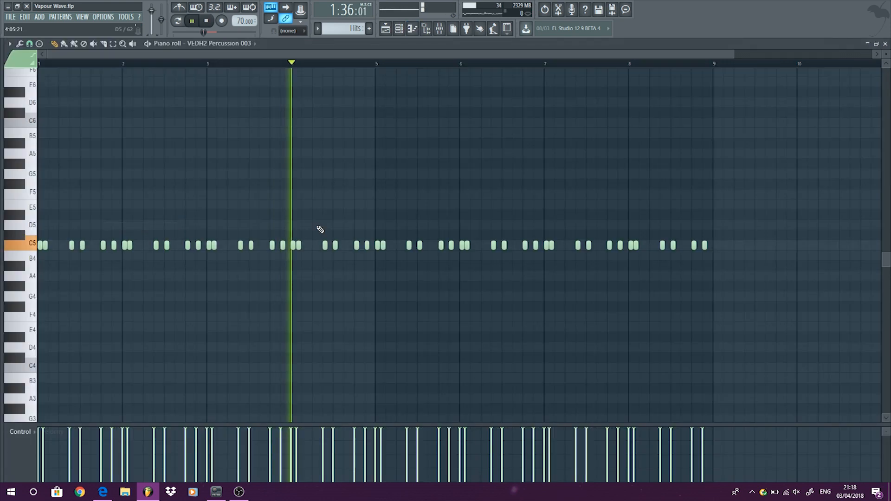
pyautogui.click(183, 22)
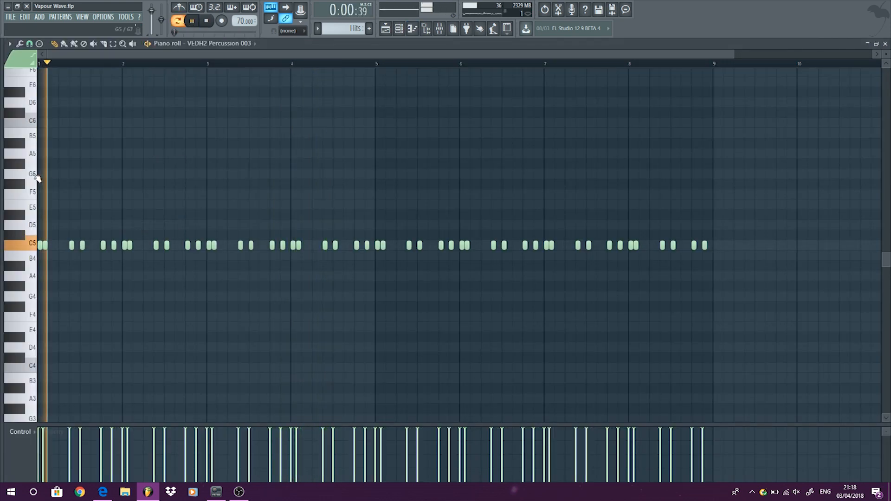
pyautogui.scroll(3, 34, 175)
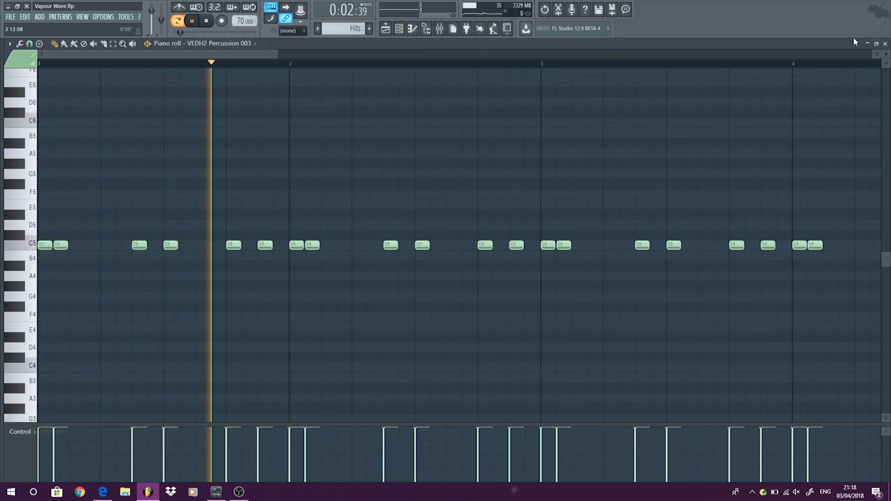
pyautogui.press('F7')
# Review the Fruity Reeverb 2, FabFilter Pro-Q 2 and OTT effects on the Perc mixer track.
pyautogui.doubleClick(54, 226)
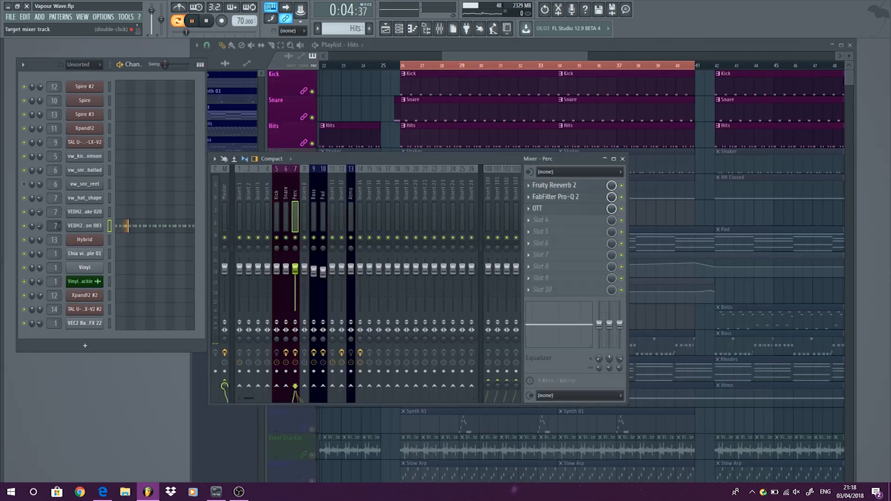
pyautogui.click(578, 188)
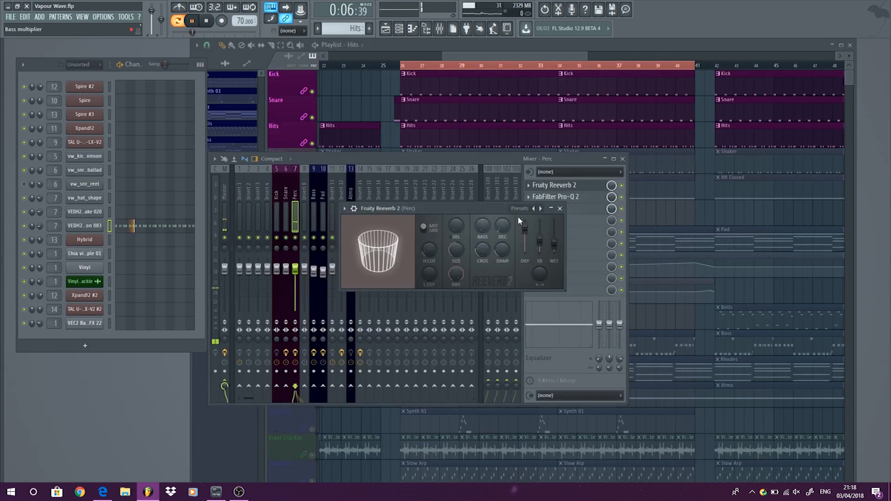
pyautogui.click(554, 196)
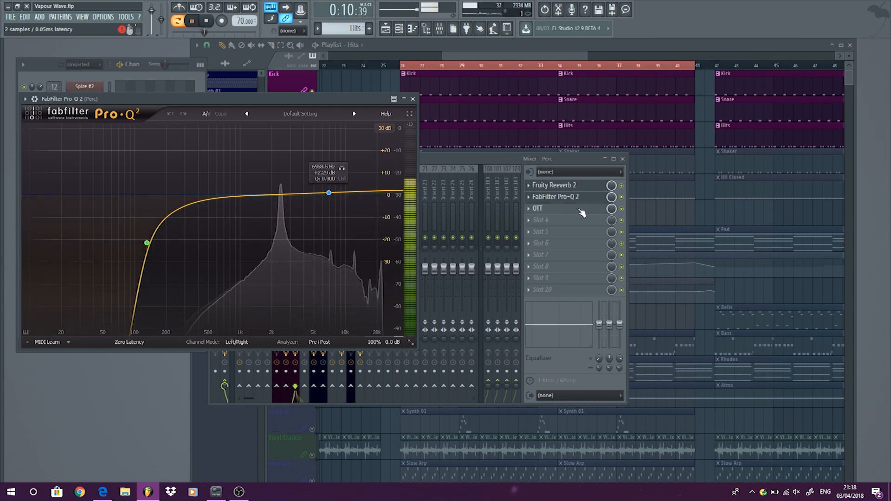
pyautogui.click(583, 209)
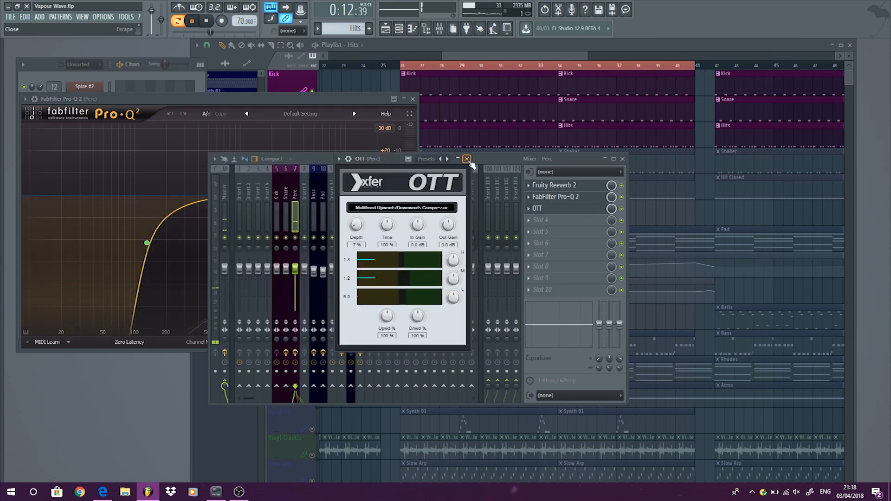
pyautogui.click(466, 159)
pyautogui.click(622, 159)
pyautogui.click(559, 208)
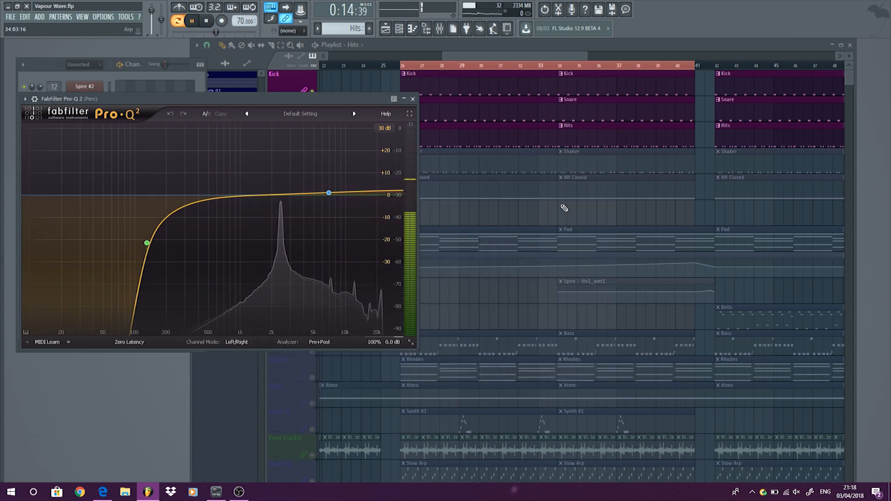
pyautogui.click(413, 98)
# Unmute the Shaker playlist track and view the VEDH2 Shake 020 notes in the piano roll.
pyautogui.scroll(-3, 357, 115)
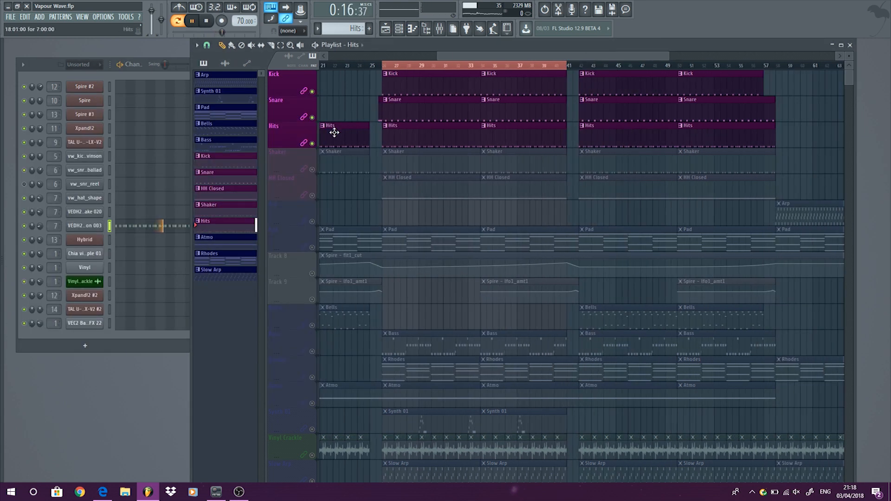
pyautogui.click(312, 169)
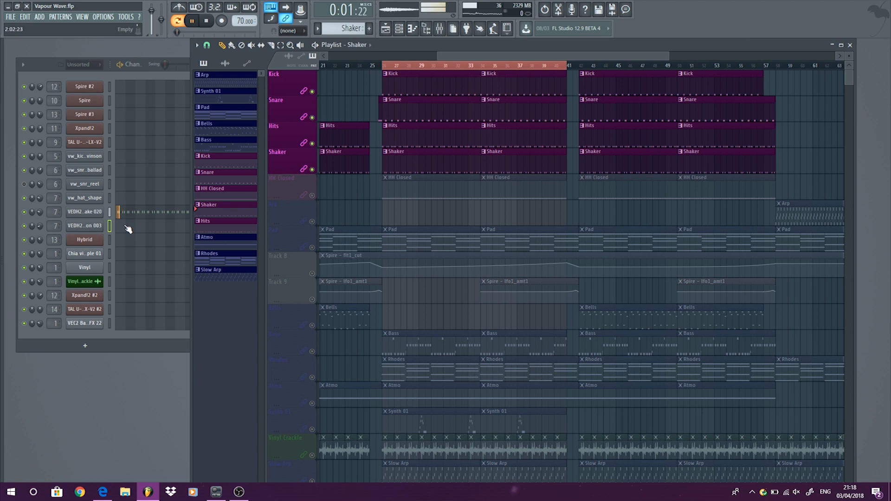
pyautogui.rightClick(110, 206)
pyautogui.click(111, 211)
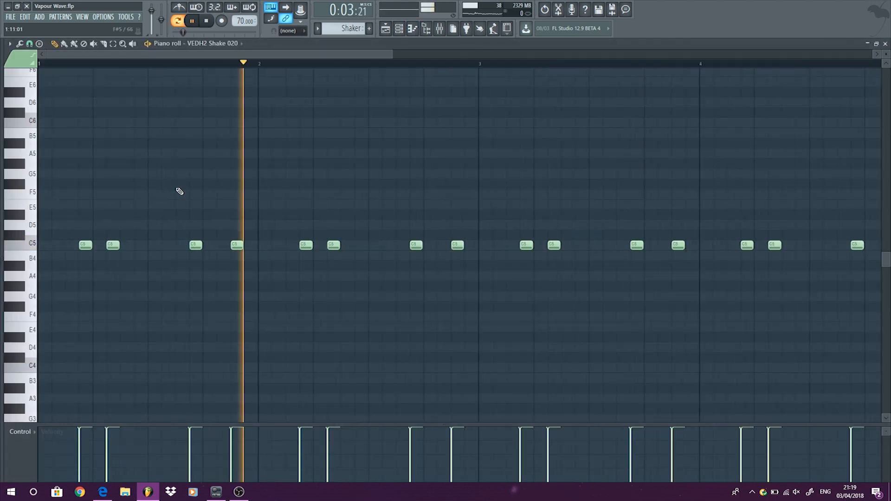
pyautogui.press('F7')
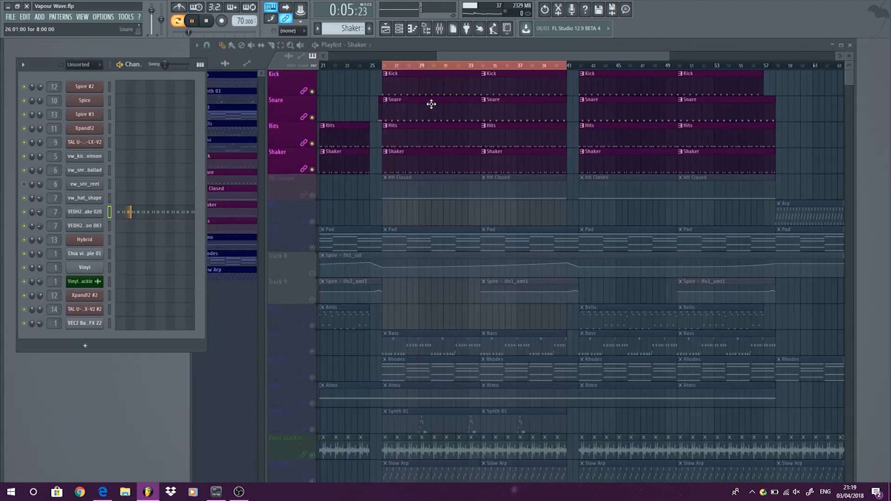
# Switch playback back to the song, unmute the HH Closed playlist track and select its pattern.
pyautogui.click(177, 21)
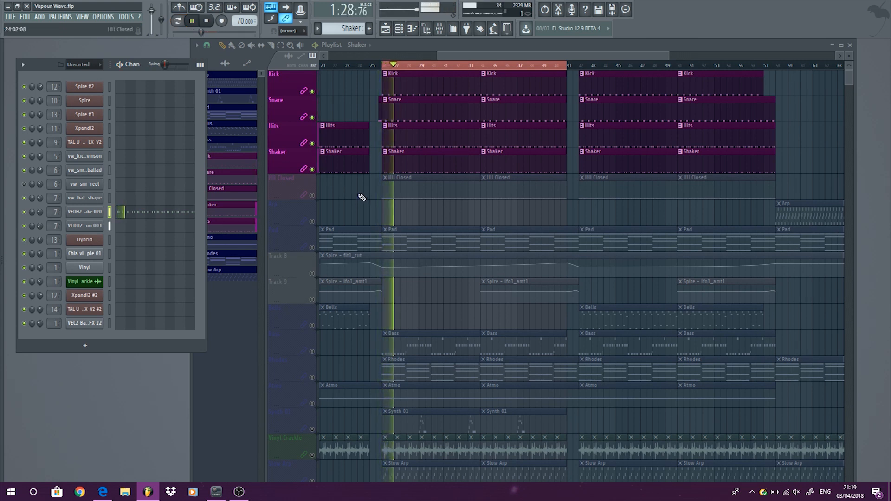
pyautogui.click(312, 195)
pyautogui.click(413, 186)
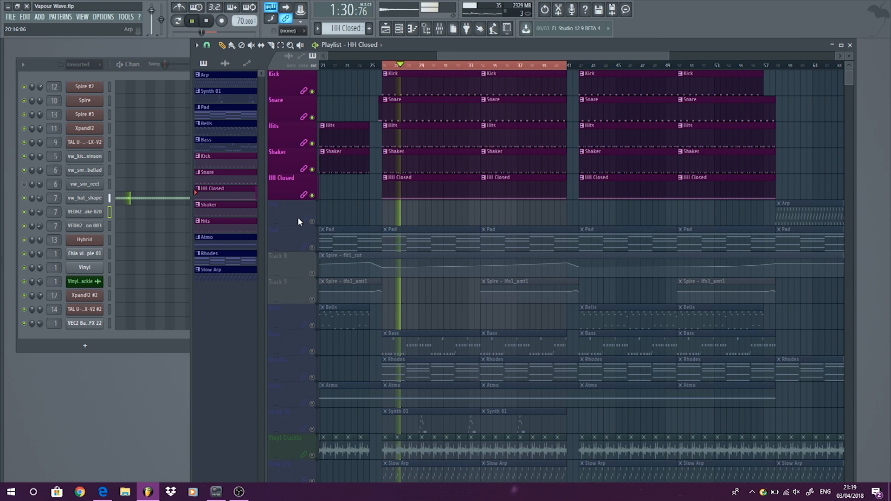
# Check the mixer track of the vw_hat_shape channel and open the channel's piano roll.
pyautogui.doubleClick(54, 199)
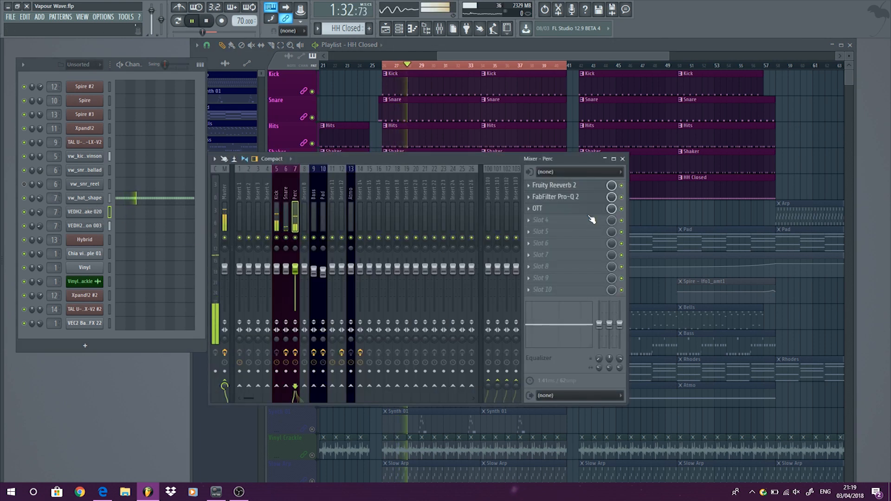
pyautogui.click(622, 158)
pyautogui.rightClick(97, 199)
pyautogui.click(118, 198)
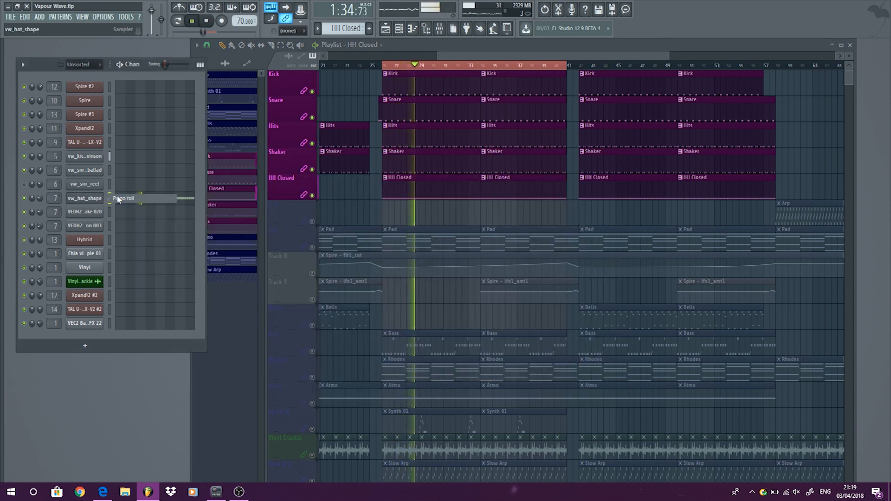
# Stop playback, solo the Pad playlist track with its Spire - flt1_cut automation track also active, and select the Pad pattern.
pyautogui.click(885, 44)
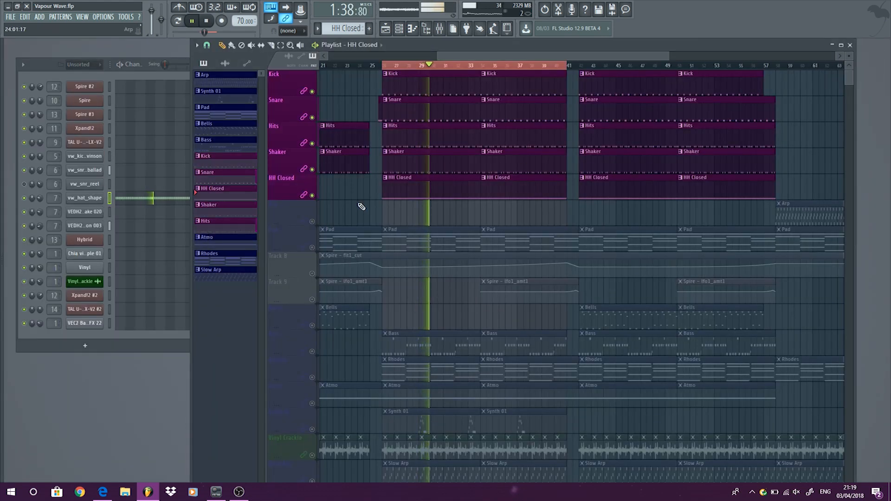
pyautogui.press('space')
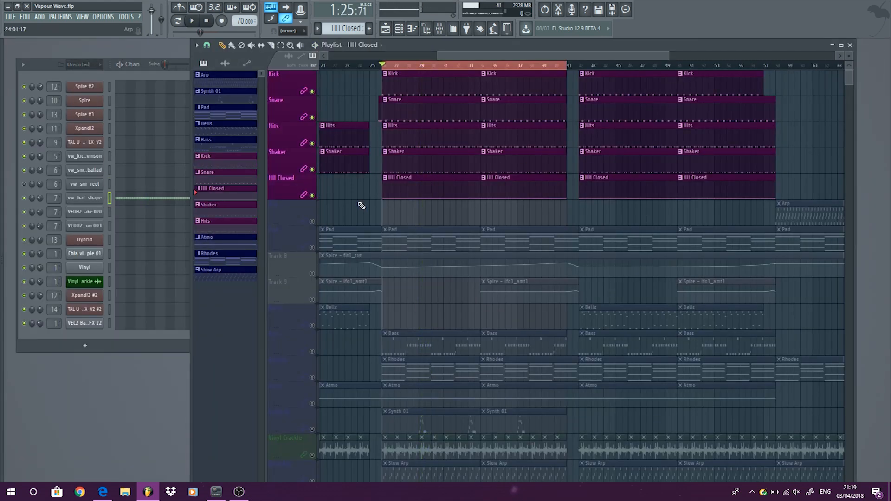
pyautogui.moveTo(481, 56); pyautogui.dragTo(387, 58)
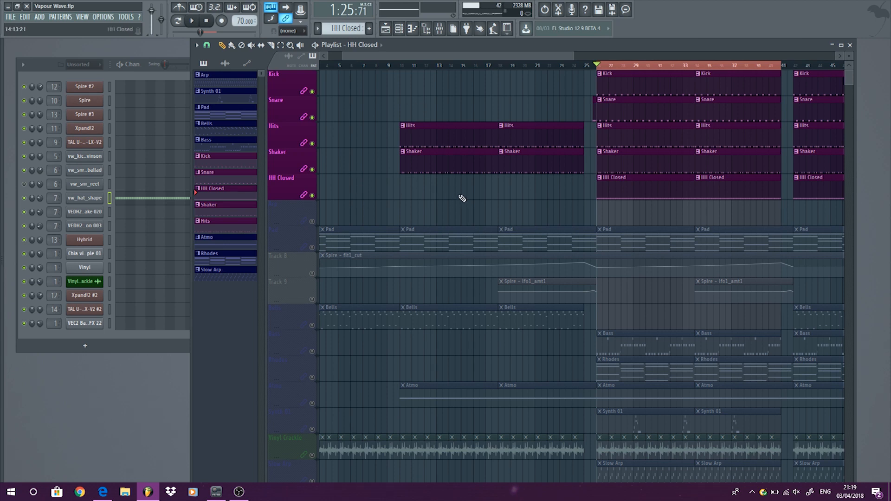
pyautogui.scroll(-3, 461, 197)
pyautogui.keyDown('ctrl'); pyautogui.click(311, 247); pyautogui.keyUp('ctrl')
pyautogui.click(312, 274)
pyautogui.click(334, 237)
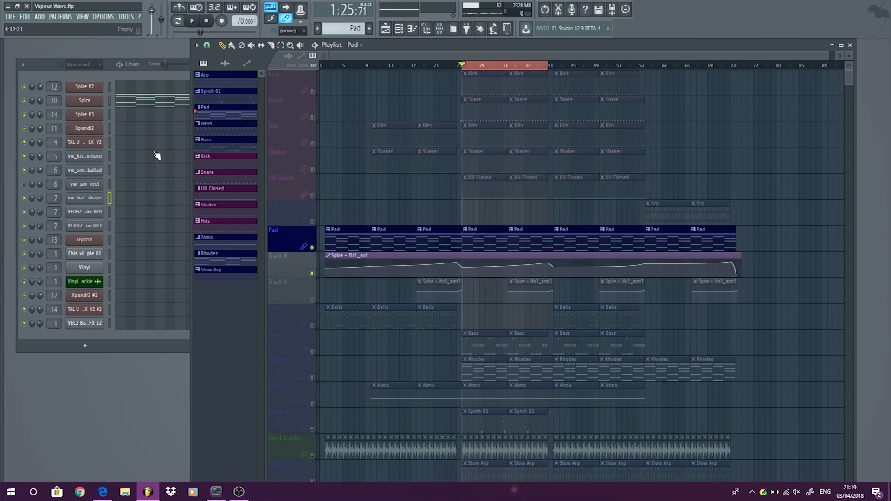
# Open the Spire synth that plays the Pad and view its LFO1 settings.
pyautogui.click(83, 105)
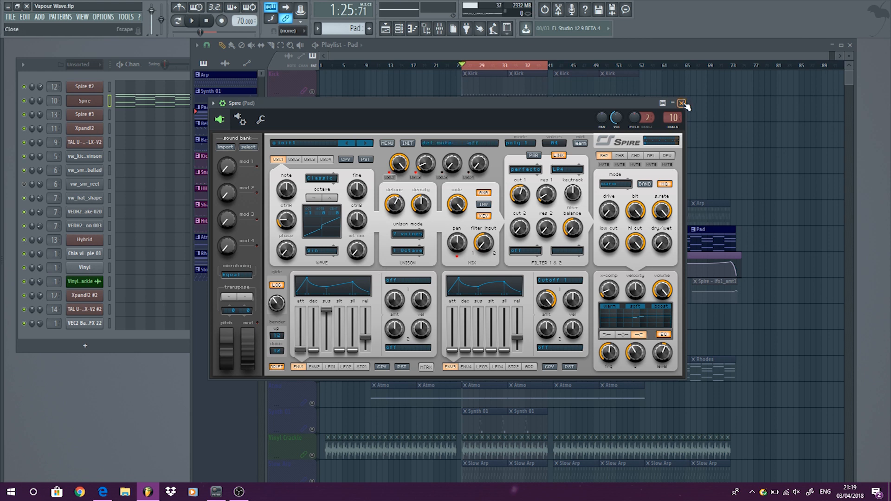
pyautogui.click(329, 367)
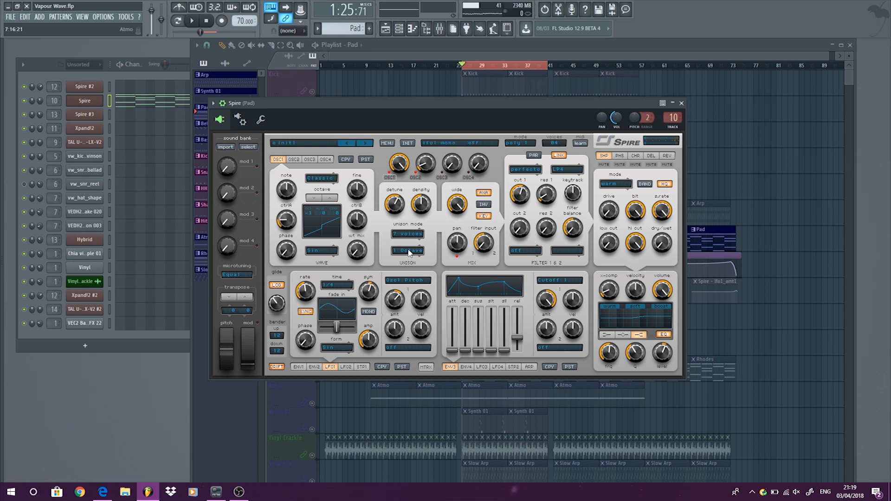
pyautogui.click(681, 103)
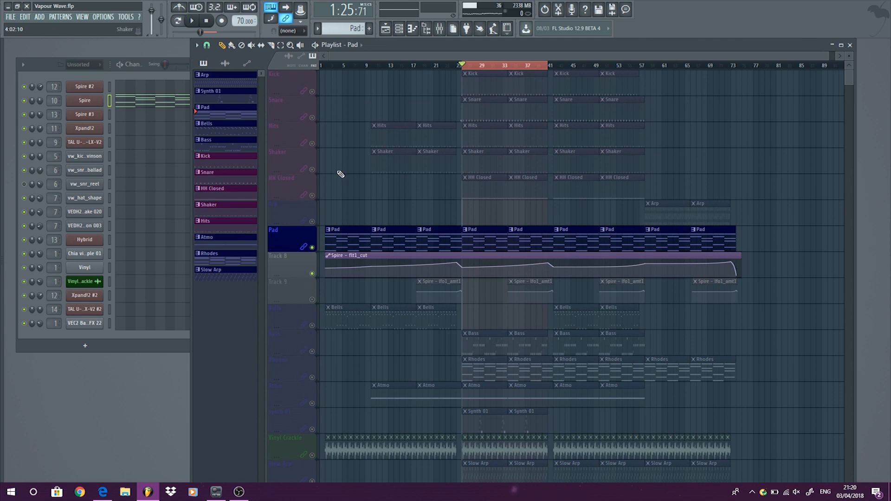
# Examine the Spire - flt1_cut automation, and unmute Track 9 to view the Spire - lfo1_amt1 automation curve up to bar 26.
pyautogui.scroll(4, 325, 195)
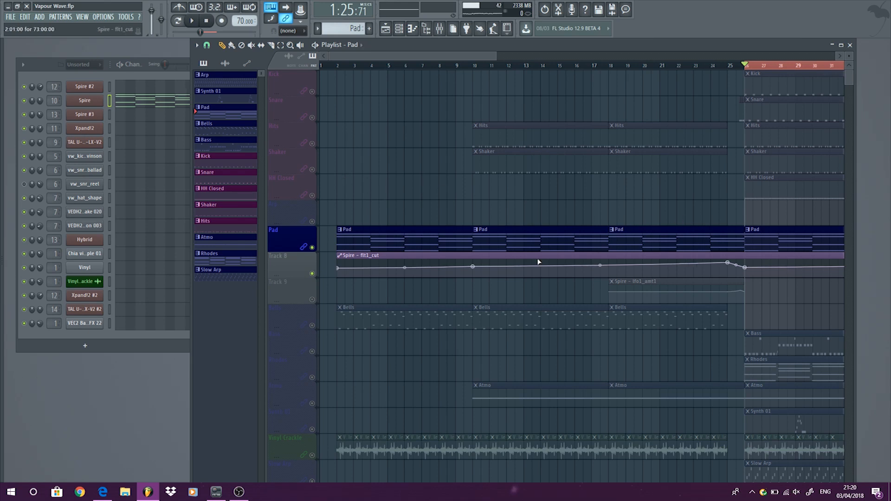
pyautogui.scroll(-3, 361, 266)
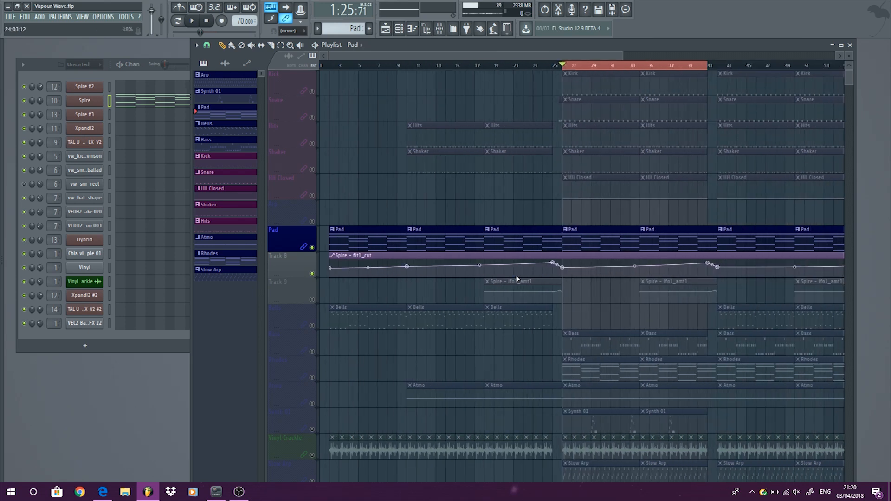
pyautogui.click(307, 302)
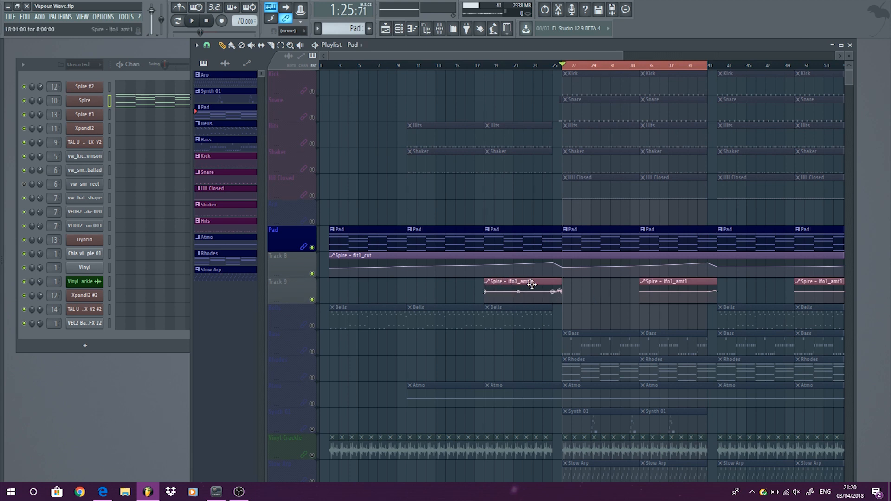
pyautogui.scroll(5, 548, 287)
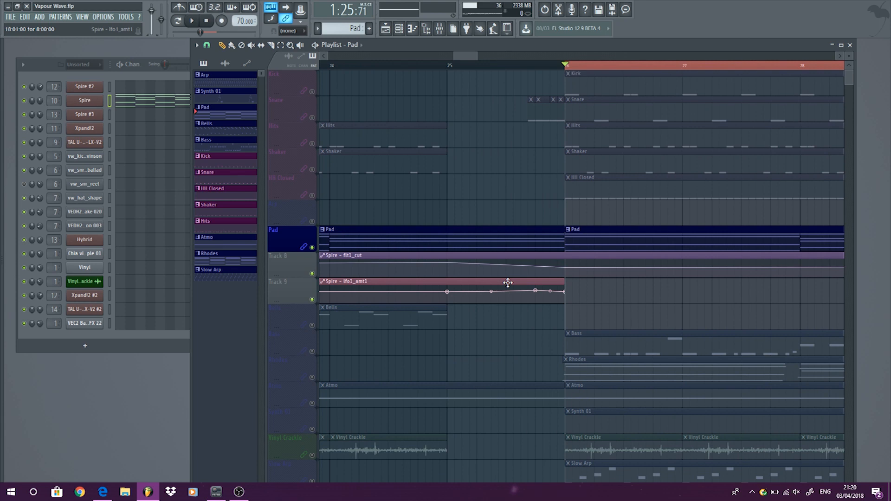
pyautogui.scroll(4, 507, 283)
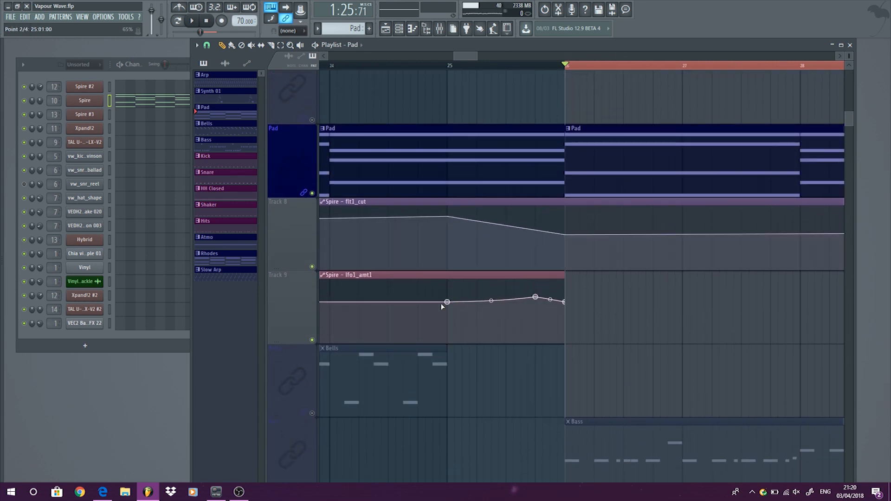
# Play the Pad with its cutoff and LFO automation from bar 24 into bar 26.
pyautogui.click(331, 65)
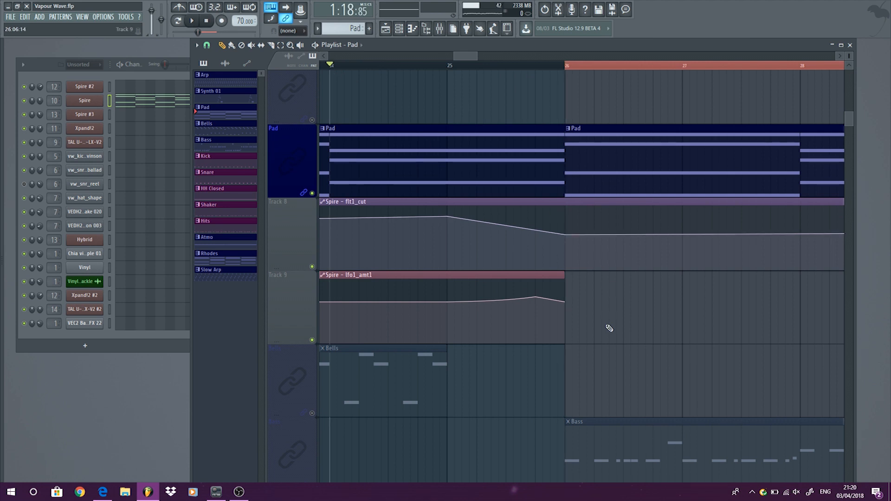
pyautogui.press('space')
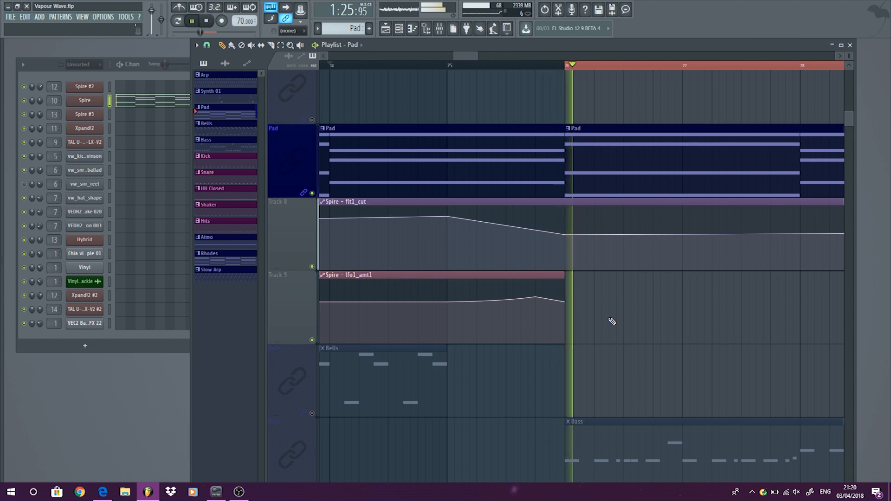
pyautogui.press('space')
pyautogui.scroll(-10, 611, 321)
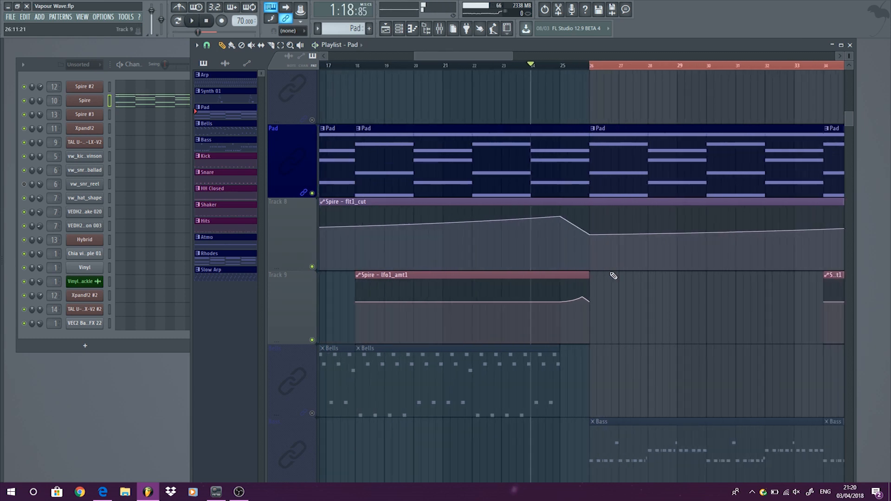
pyautogui.scroll(-1, 368, 304)
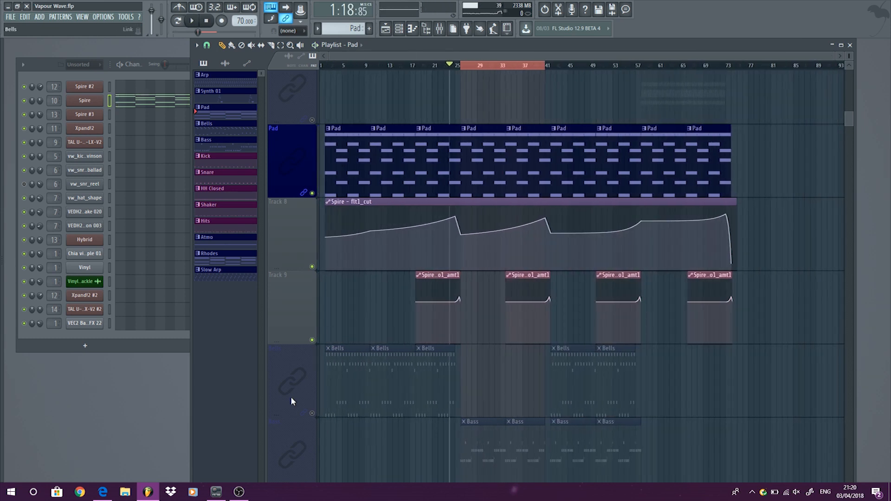
# Unmute the Bells playlist track, select its pattern and check the mixer track of the Spire #3 channel.
pyautogui.click(350, 362)
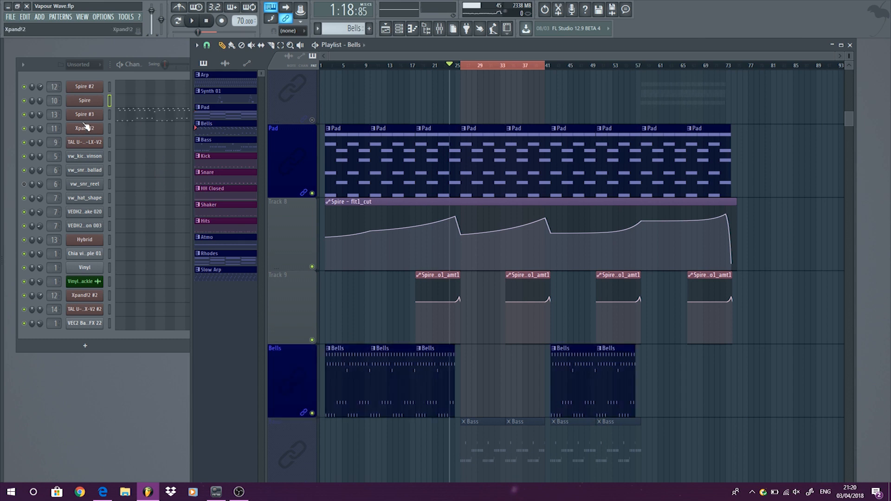
pyautogui.doubleClick(52, 115)
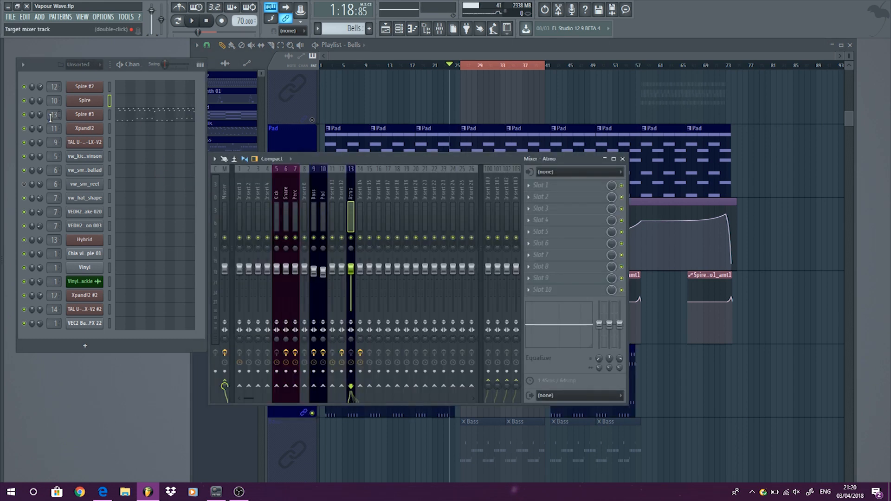
pyautogui.click(623, 159)
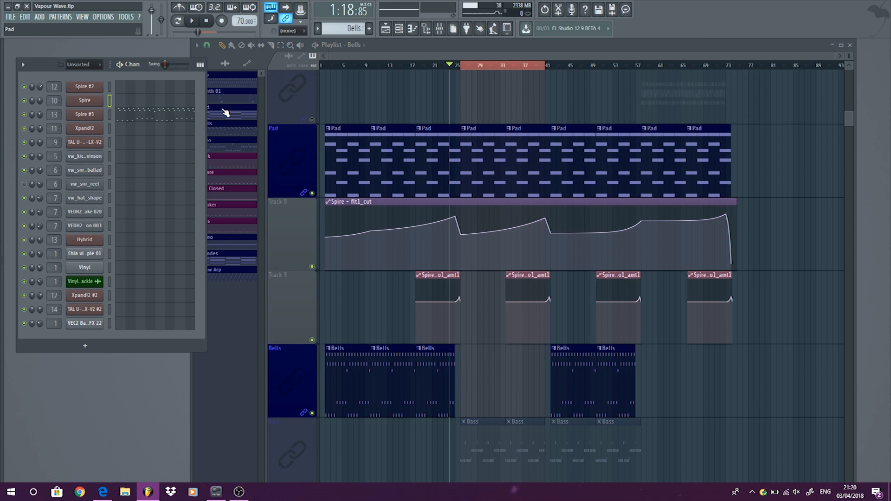
# Open the Spire #3 synth and view which sound bank its preset comes from.
pyautogui.click(93, 115)
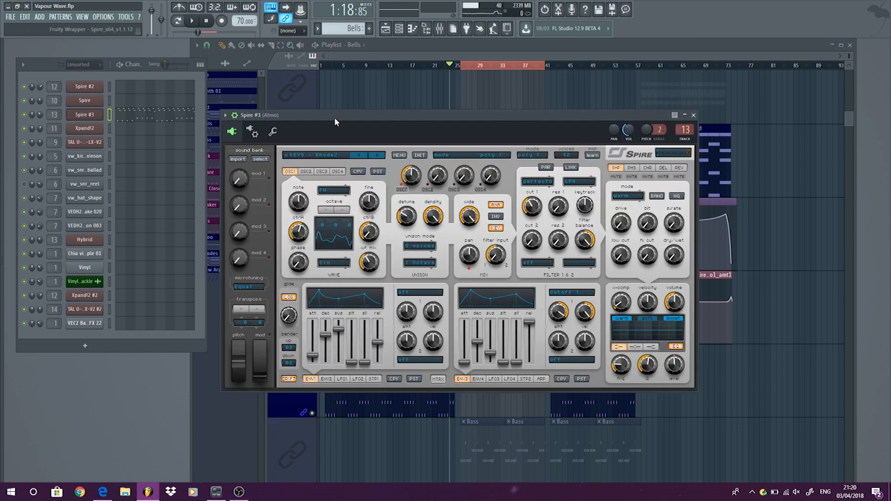
pyautogui.moveTo(334, 117); pyautogui.dragTo(341, 67)
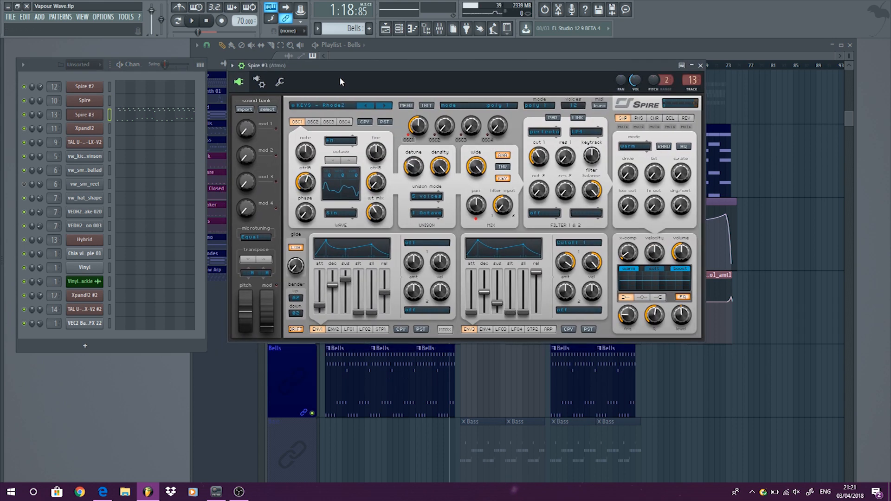
pyautogui.click(406, 105)
pyautogui.moveTo(430, 118)
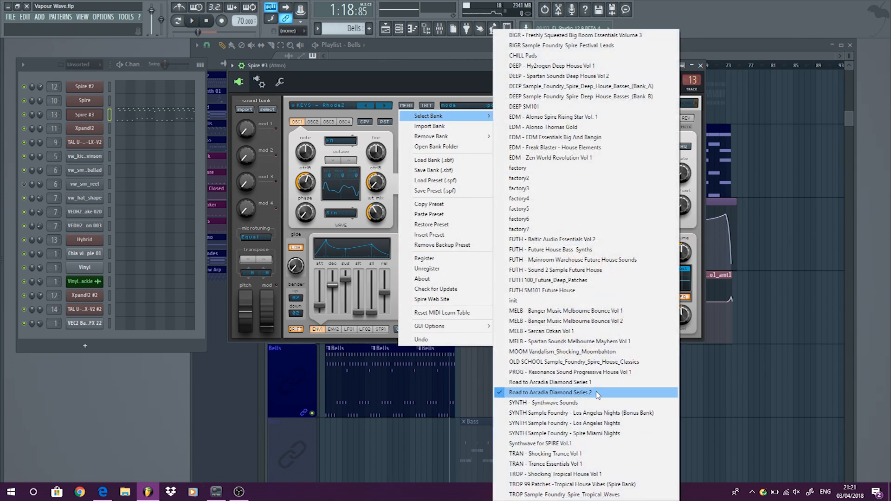
pyautogui.click(438, 63)
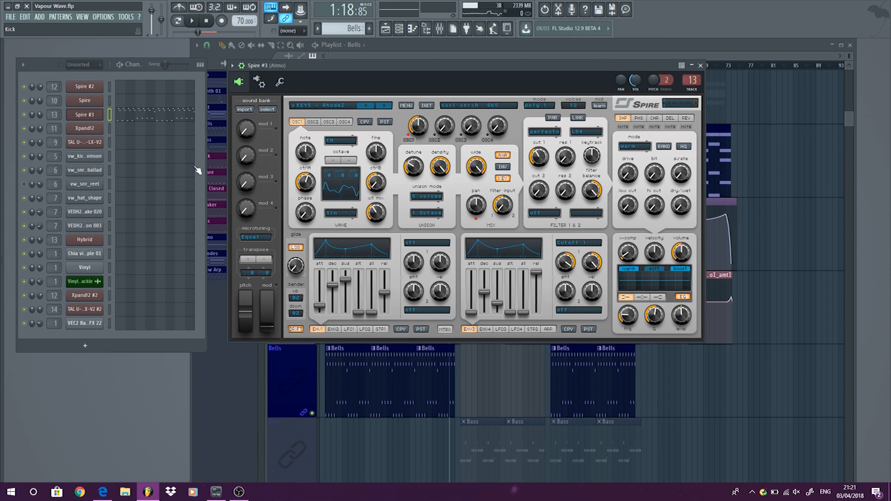
# Switch playback to pattern mode and play the Bells pattern briefly.
pyautogui.click(85, 114)
pyautogui.click(84, 115)
pyautogui.click(193, 20)
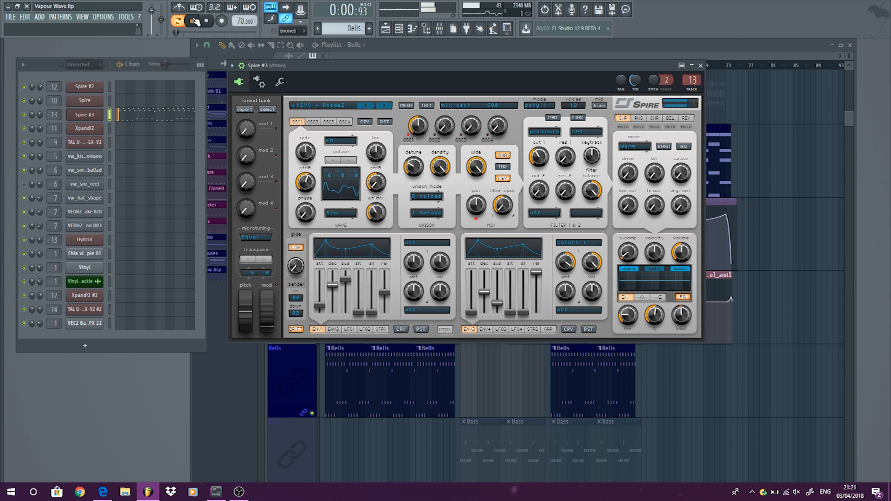
pyautogui.press('space')
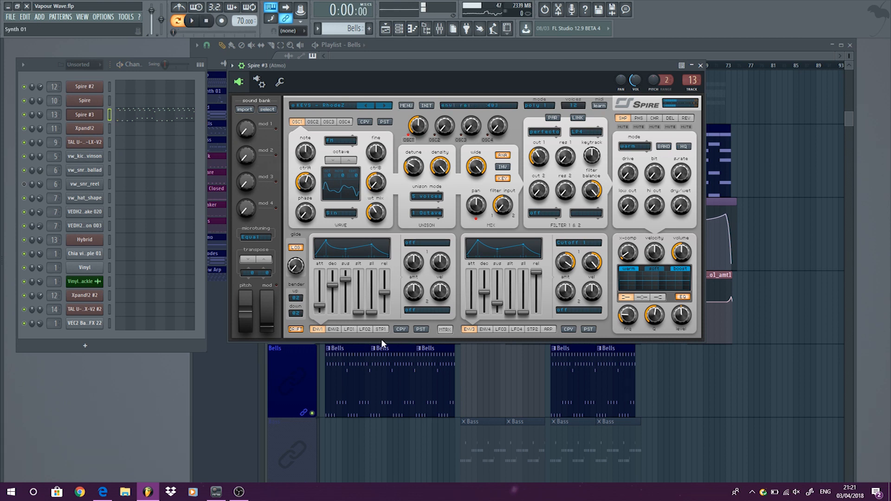
# Review the LFO1 settings of Spire #3 and the Osc1 modulation targets available for it.
pyautogui.click(350, 330)
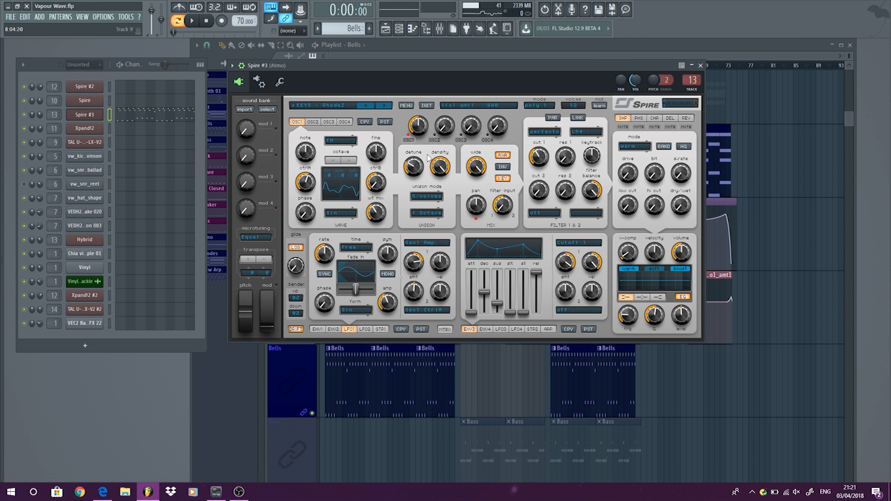
pyautogui.click(436, 243)
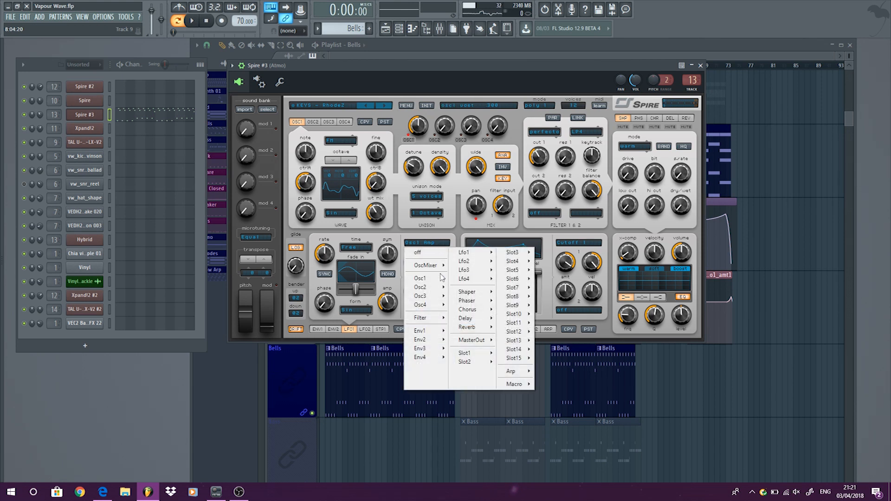
pyautogui.moveTo(440, 282)
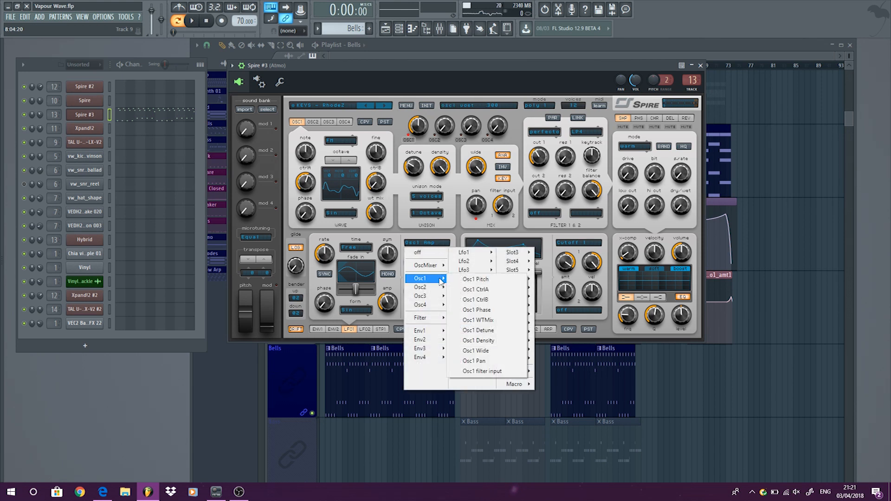
pyautogui.click(475, 289)
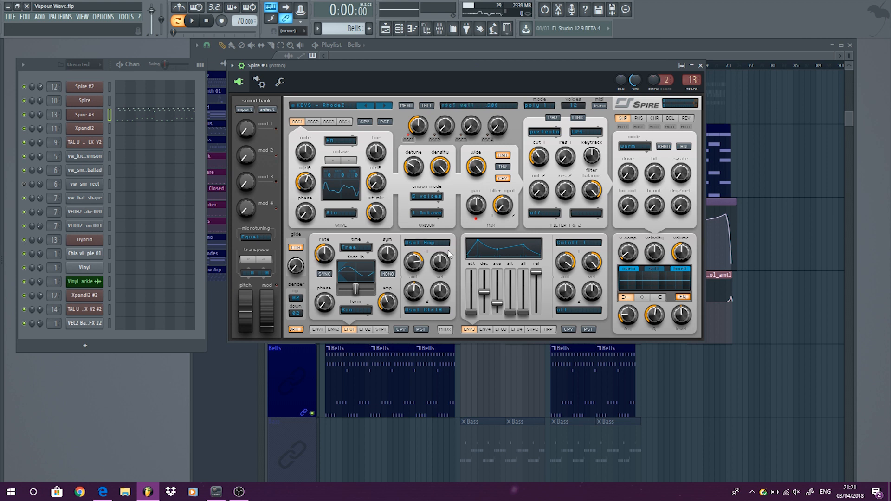
pyautogui.click(429, 245)
# Review the Osc1 Pitch modulation on LFO2 of Spire #3 and listen to the Bells pattern.
pyautogui.click(369, 329)
pyautogui.click(369, 328)
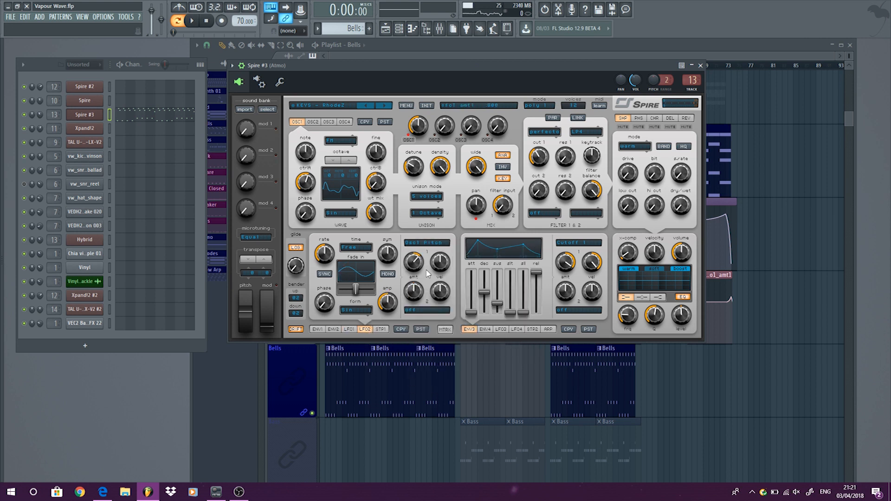
pyautogui.click(428, 244)
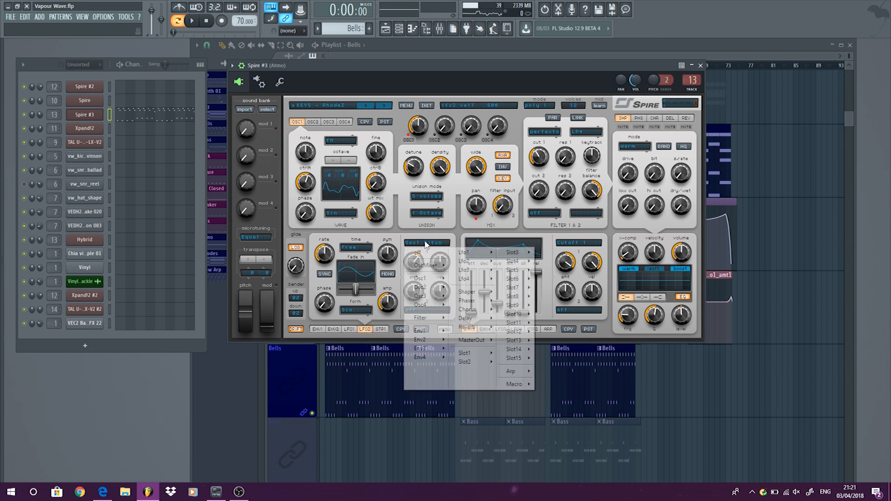
pyautogui.moveTo(423, 278)
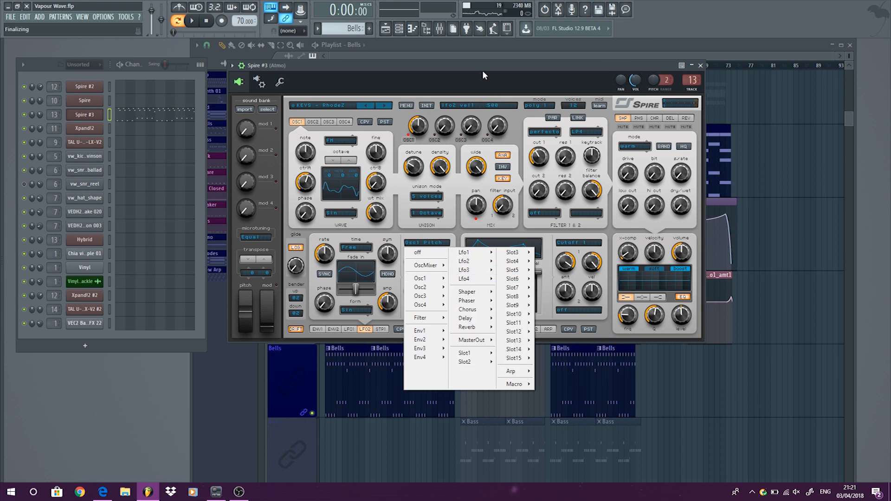
pyautogui.click(408, 240)
pyautogui.moveTo(408, 260)
pyautogui.mouseDown()
pyautogui.moveTo(415, 272)
pyautogui.moveTo(405, 246)
pyautogui.moveTo(409, 269)
pyautogui.mouseUp()
pyautogui.press('space')
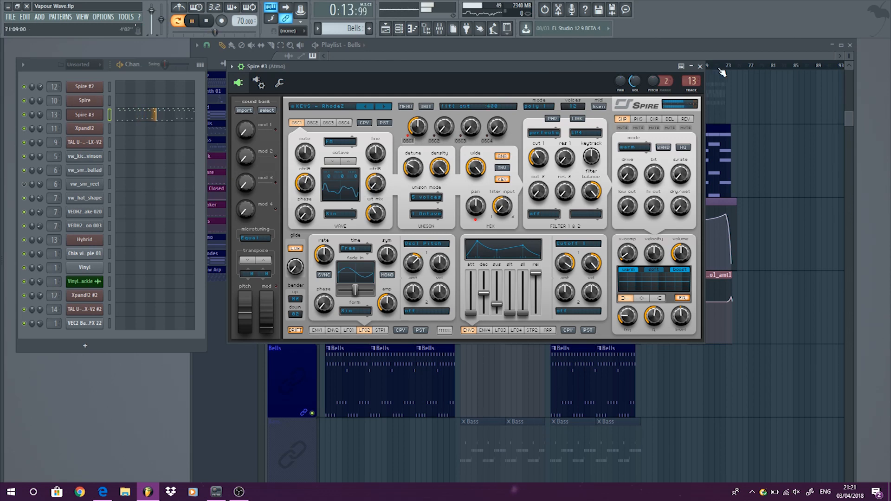
# Stop playback, view the Bells pattern's notes in the Spire #3 piano roll and return to the synth.
pyautogui.click(699, 66)
pyautogui.click(158, 113)
pyautogui.press('space')
pyautogui.keyDown('ctrl'); pyautogui.scroll(-2, 228, 165); pyautogui.keyUp('ctrl')
pyautogui.scroll(3, 225, 163)
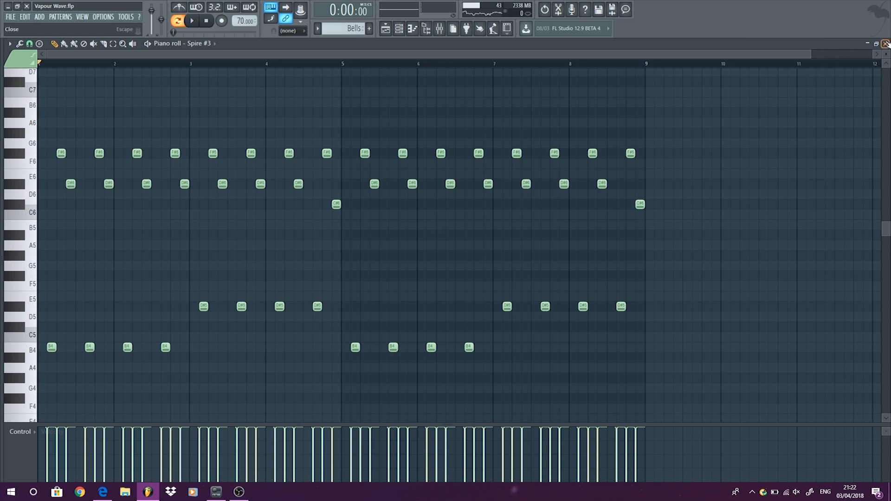
pyautogui.click(884, 44)
pyautogui.click(84, 114)
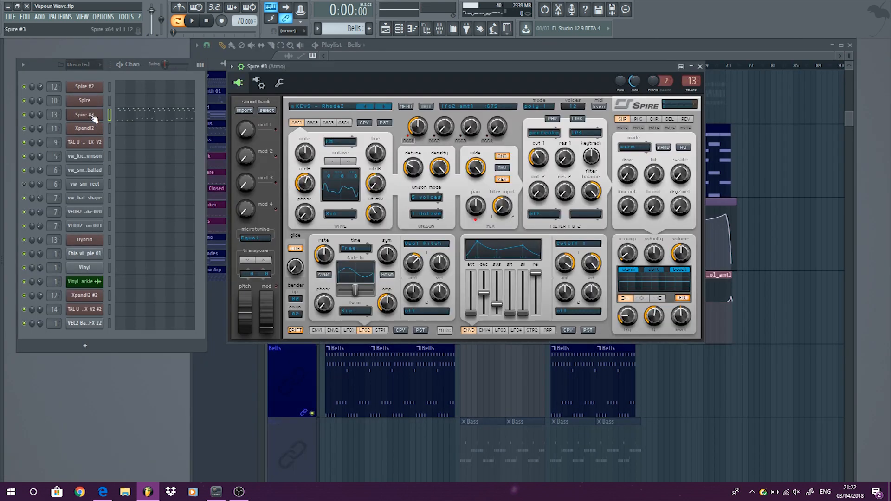
# Close the Spire #3 synth, solo the Bass track in the playlist and play its pattern.
pyautogui.click(702, 68)
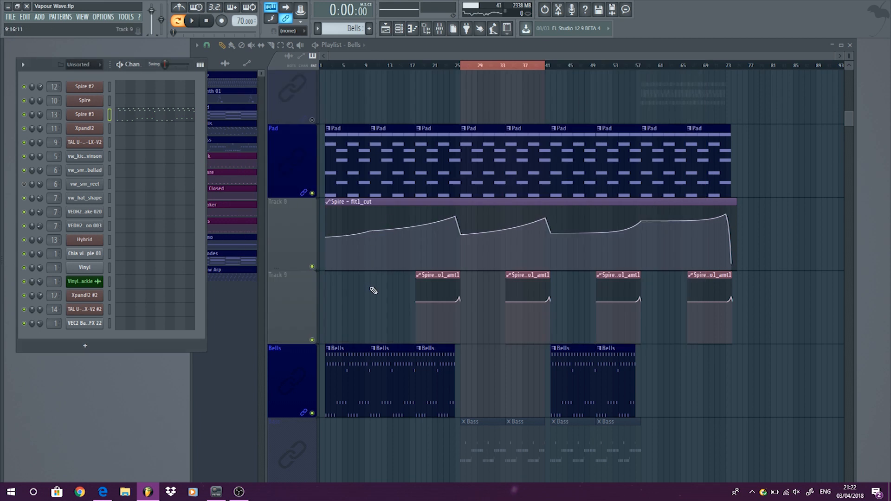
pyautogui.scroll(-2, 371, 172)
pyautogui.scroll(-2, 372, 172)
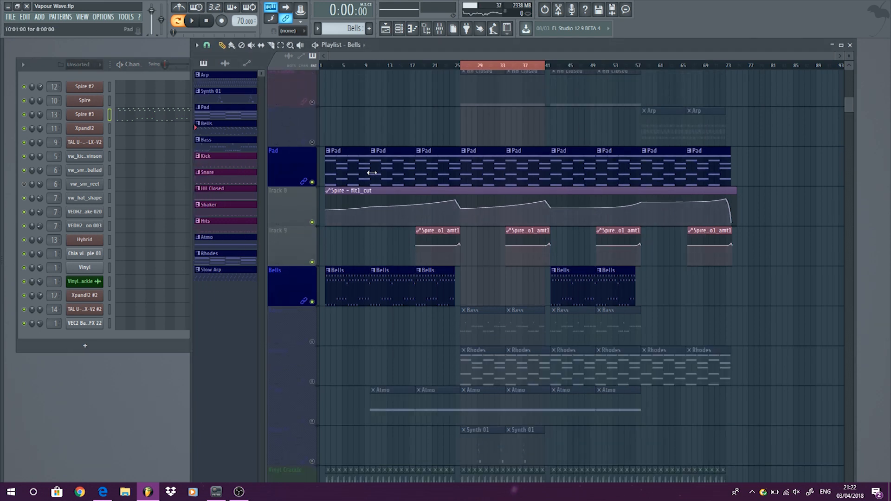
pyautogui.scroll(-2, 372, 172)
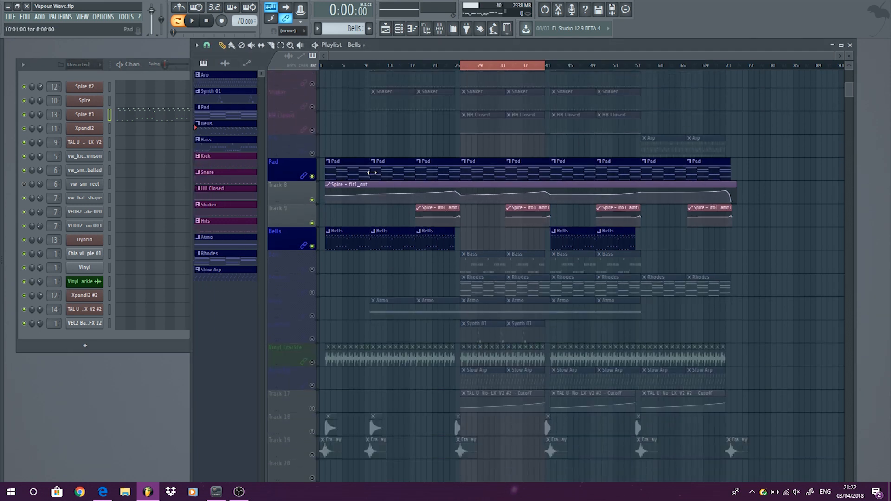
pyautogui.scroll(-2, 371, 172)
pyautogui.click(473, 244)
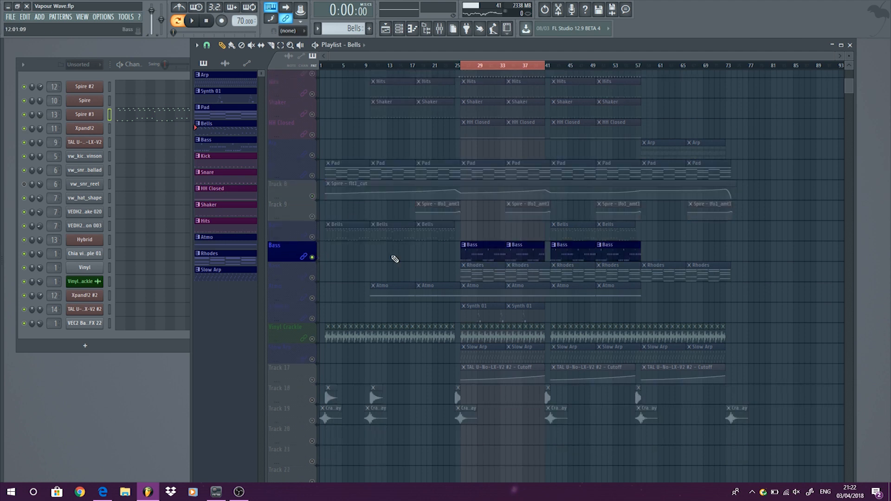
pyautogui.press('space')
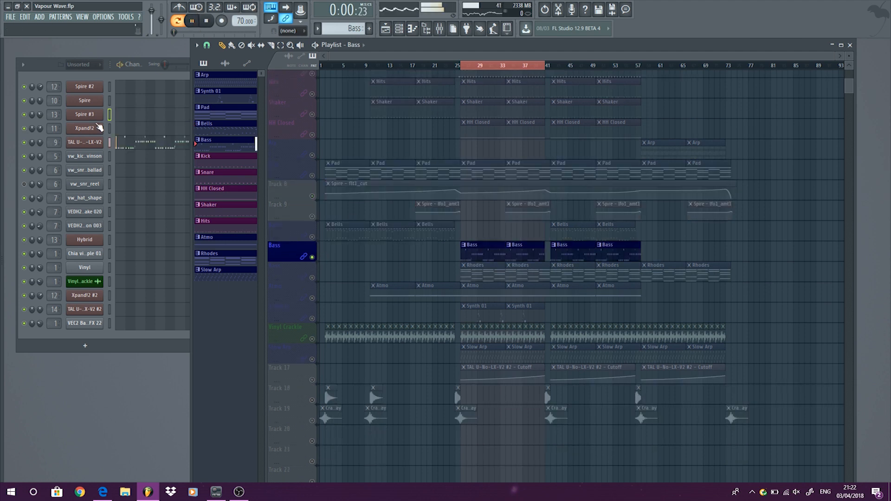
# Review the TAL U-No-LX-V2 synth and its Bass notes in the piano roll, closing both and stopping playback.
pyautogui.click(84, 143)
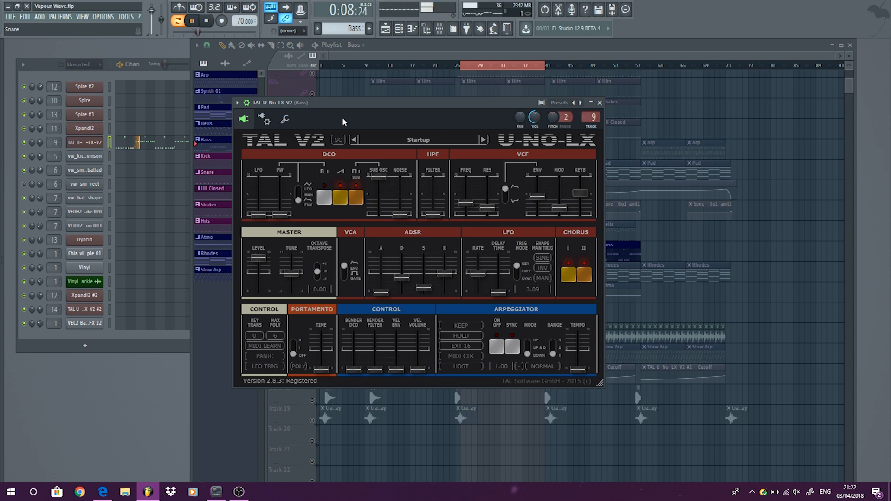
pyautogui.rightClick(109, 143)
pyautogui.click(119, 143)
pyautogui.scroll(-9, 269, 236)
pyautogui.scroll(3, 269, 235)
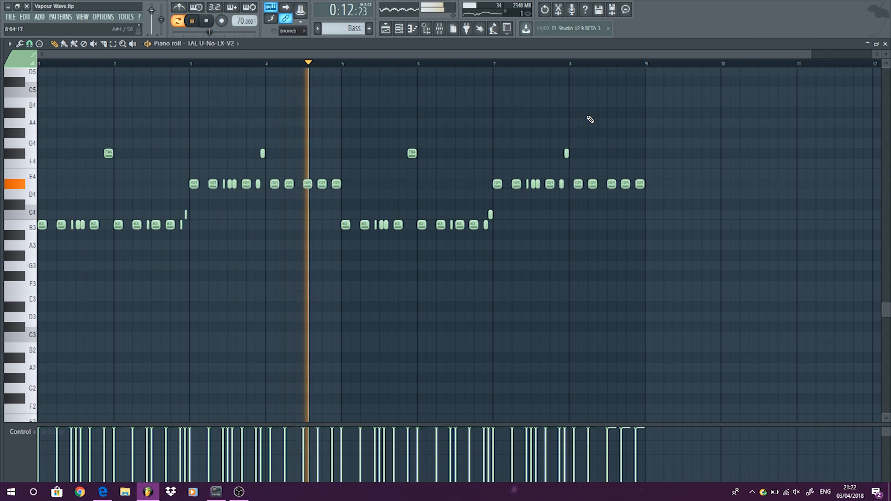
pyautogui.scroll(3, 167, 185)
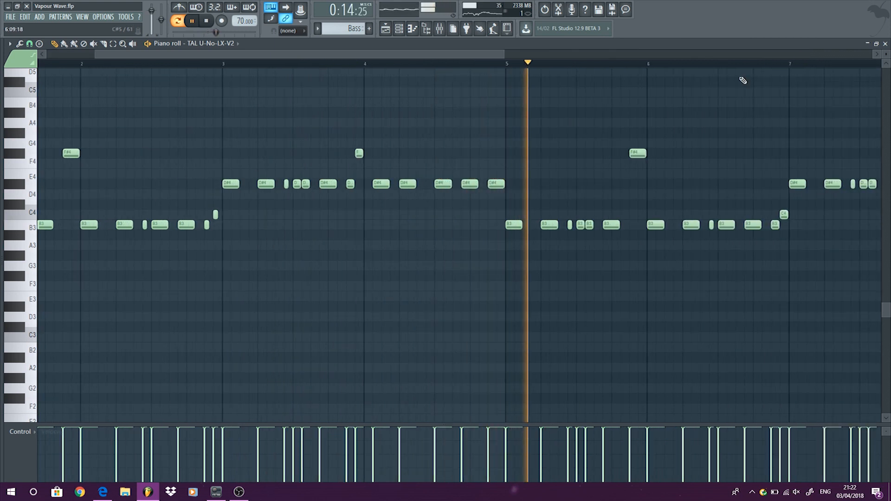
pyautogui.click(885, 45)
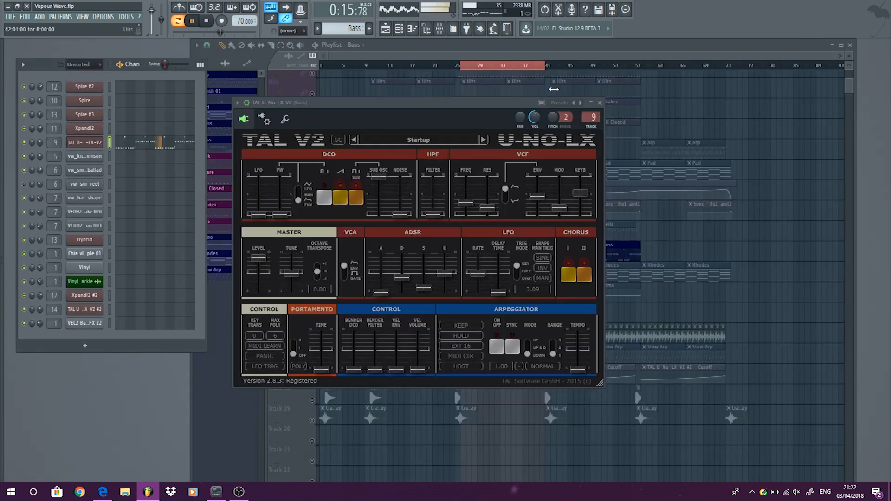
pyautogui.click(599, 102)
pyautogui.press('space')
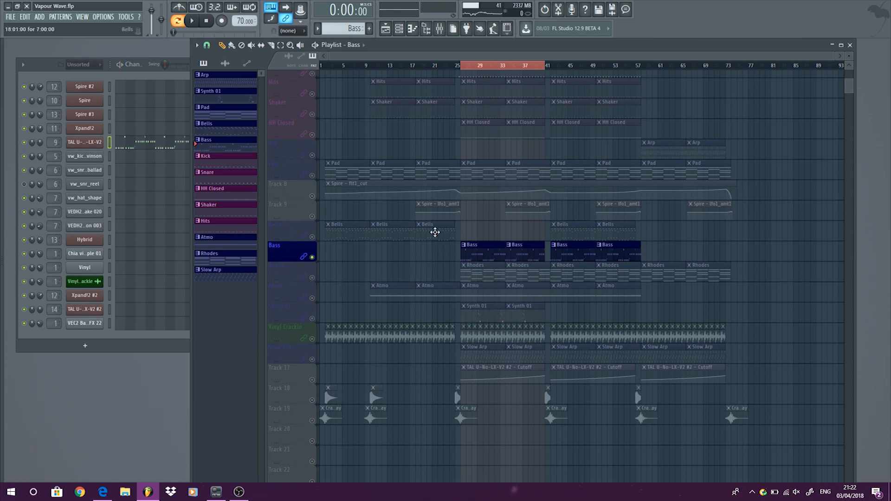
# Solo the Rhodes track, play its pattern briefly and open its Xpand!2 #2 synth.
pyautogui.click(493, 274)
pyautogui.click(315, 279)
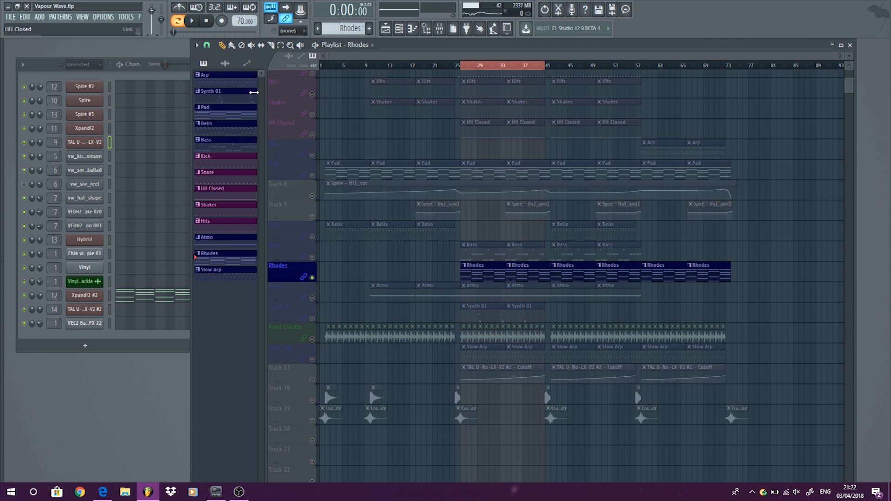
pyautogui.click(194, 20)
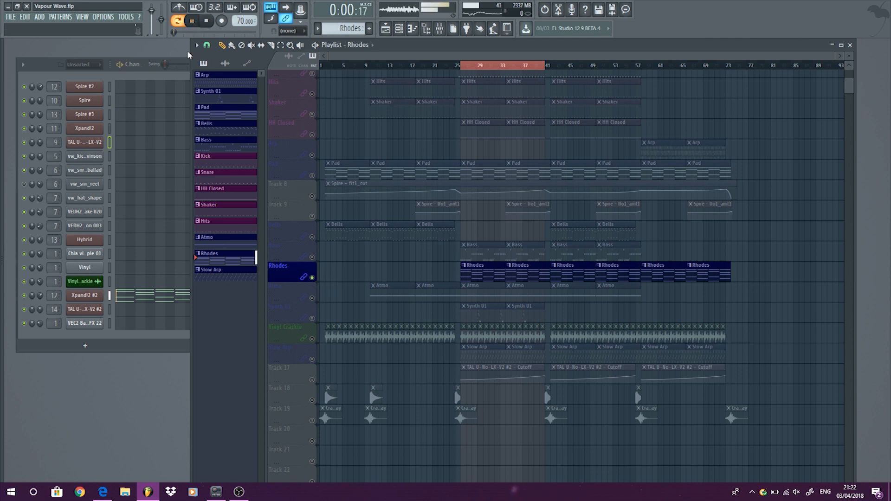
pyautogui.click(92, 295)
pyautogui.press('space')
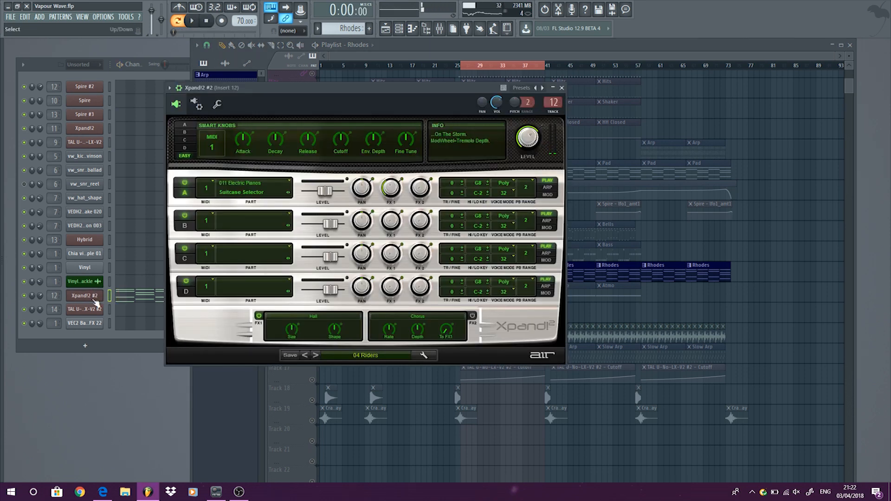
# Open the Xpand!2 #2 piano roll and examine the staggered starts of the Rhodes chord notes.
pyautogui.rightClick(98, 297)
pyautogui.click(114, 295)
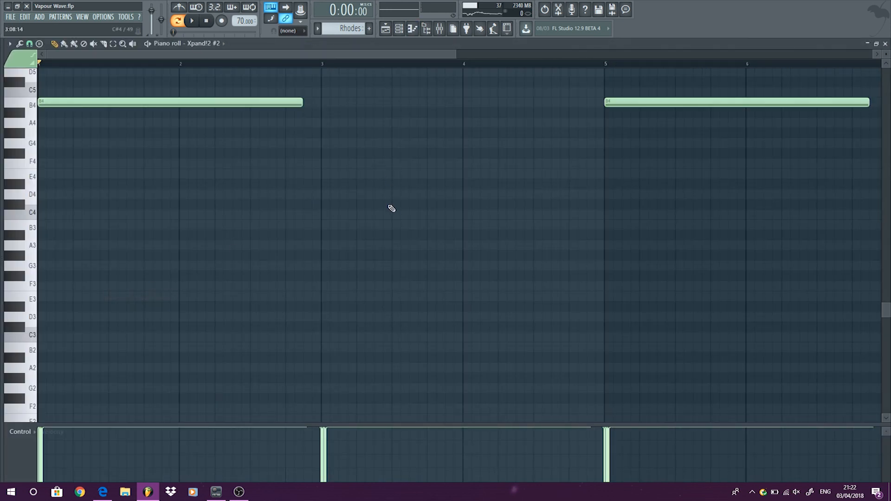
pyautogui.scroll(3, 392, 206)
pyautogui.scroll(-3, 392, 202)
pyautogui.scroll(3, 69, 144)
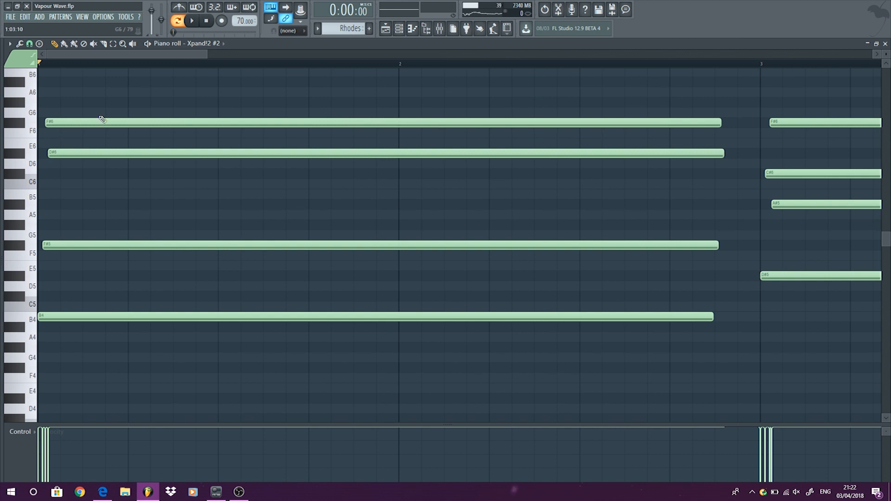
pyautogui.scroll(-2, 120, 198)
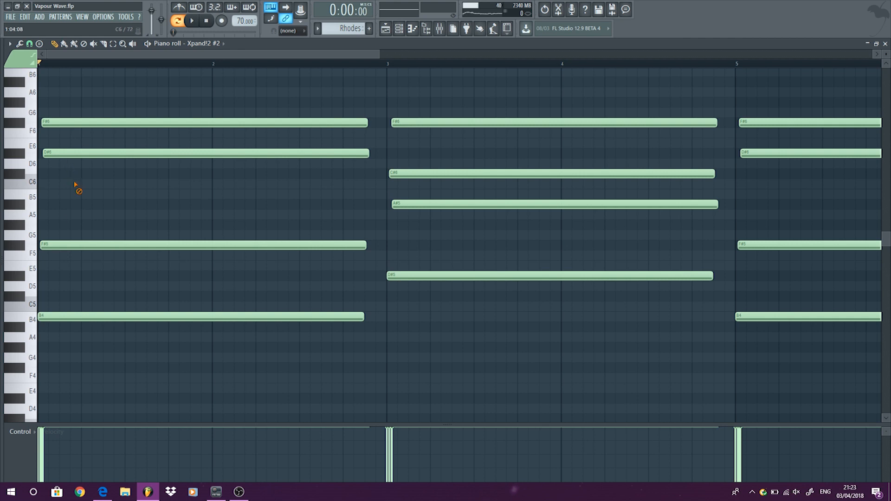
pyautogui.keyDown('ctrl'); pyautogui.scroll(2, 75, 185); pyautogui.keyUp('ctrl')
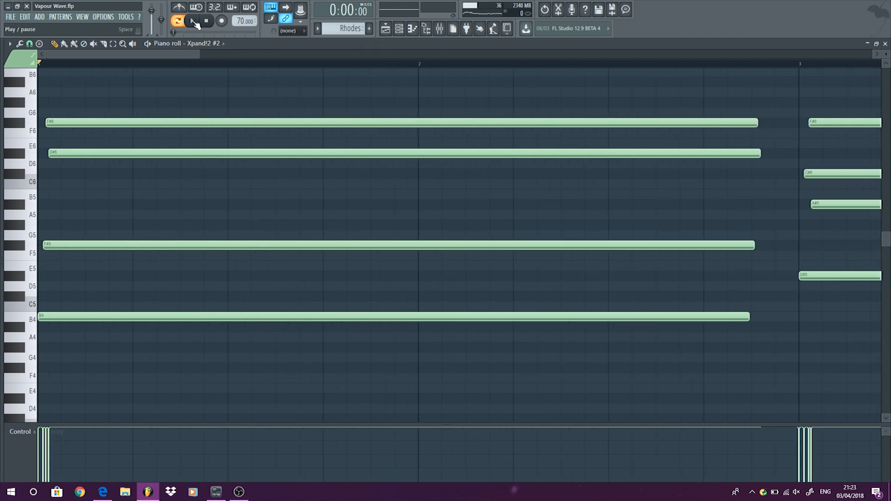
# Listen to the Rhodes chords in the piano roll, stop playback and return to the playlist.
pyautogui.click(194, 21)
pyautogui.keyDown('ctrl'); pyautogui.scroll(-2, 207, 177); pyautogui.keyUp('ctrl')
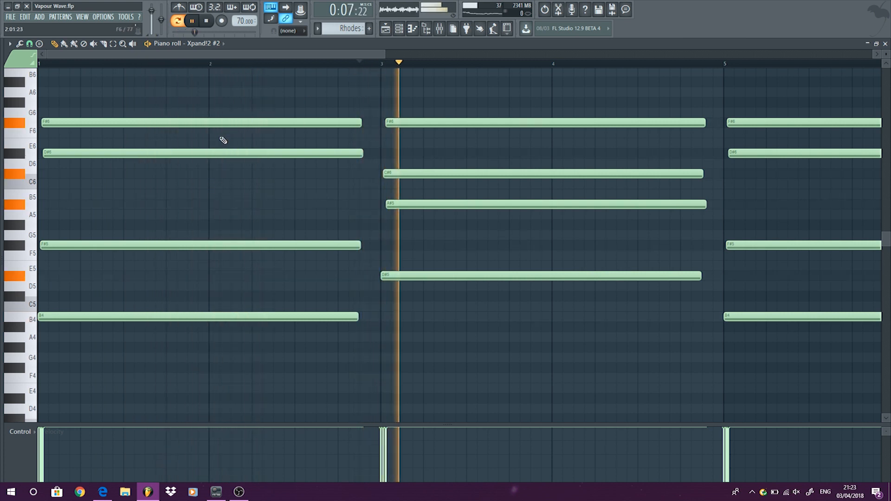
pyautogui.keyDown('ctrl'); pyautogui.scroll(-3, 223, 140); pyautogui.keyUp('ctrl')
pyautogui.press('space')
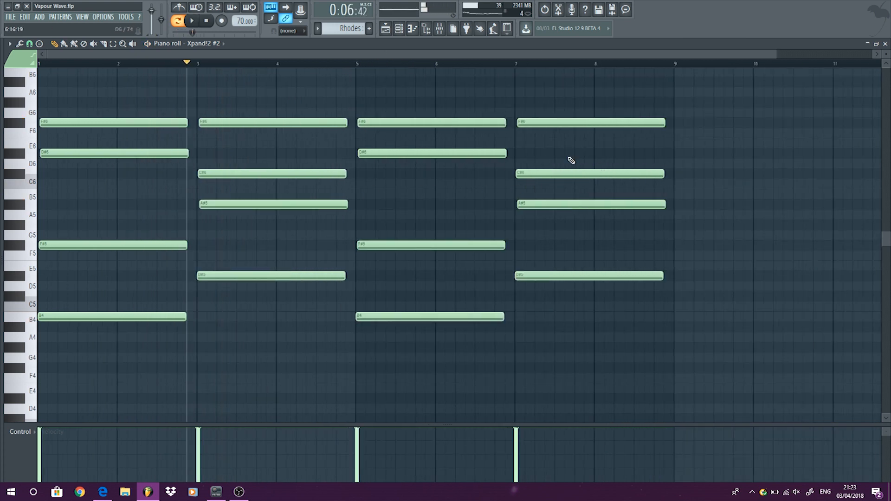
pyautogui.click(884, 45)
pyautogui.rightClick(779, 285)
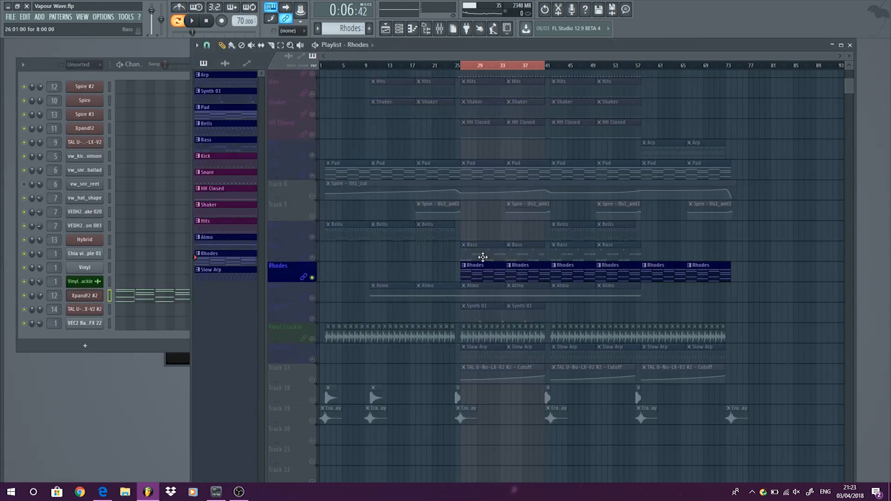
# Examine how the start of the first Rhodes clip lines up with bar 26 in the playlist.
pyautogui.keyDown('ctrl'); pyautogui.scroll(10, 478, 257); pyautogui.keyUp('ctrl')
pyautogui.keyDown('alt'); pyautogui.scroll(3, 614, 266); pyautogui.keyUp('alt')
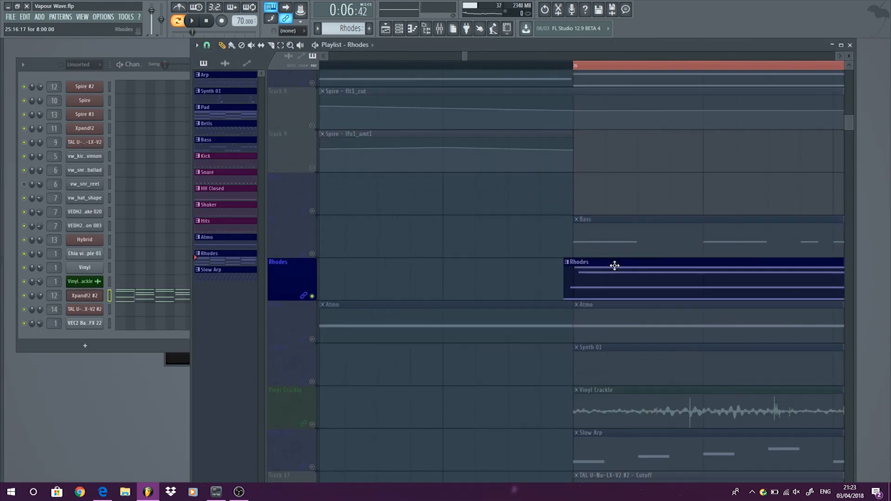
pyautogui.keyDown('alt'); pyautogui.scroll(3, 614, 265); pyautogui.keyUp('alt')
pyautogui.keyDown('ctrl'); pyautogui.scroll(-2, 410, 290); pyautogui.keyUp('ctrl')
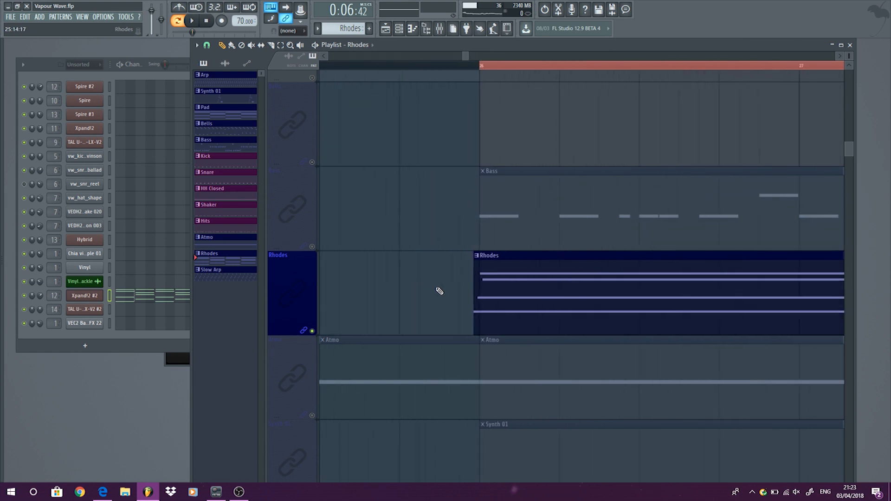
pyautogui.keyDown('ctrl'); pyautogui.scroll(2, 439, 291); pyautogui.keyUp('ctrl')
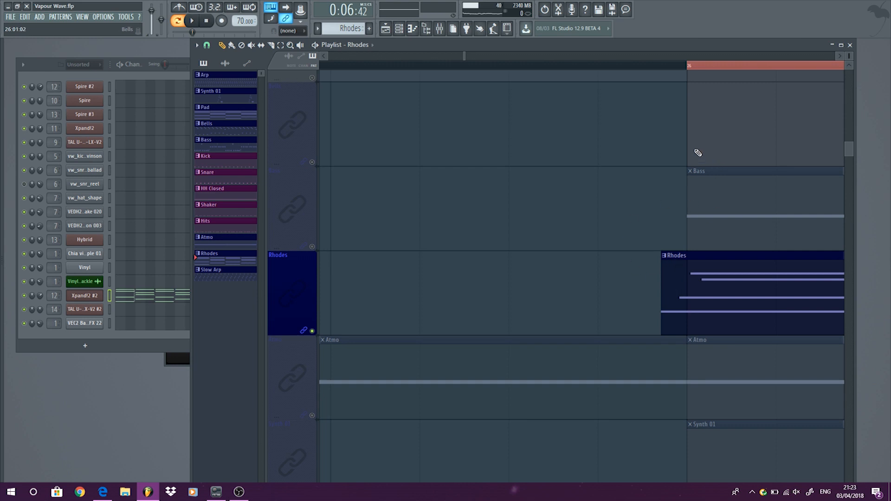
pyautogui.keyDown('ctrl'); pyautogui.scroll(-2, 480, 254); pyautogui.keyUp('ctrl')
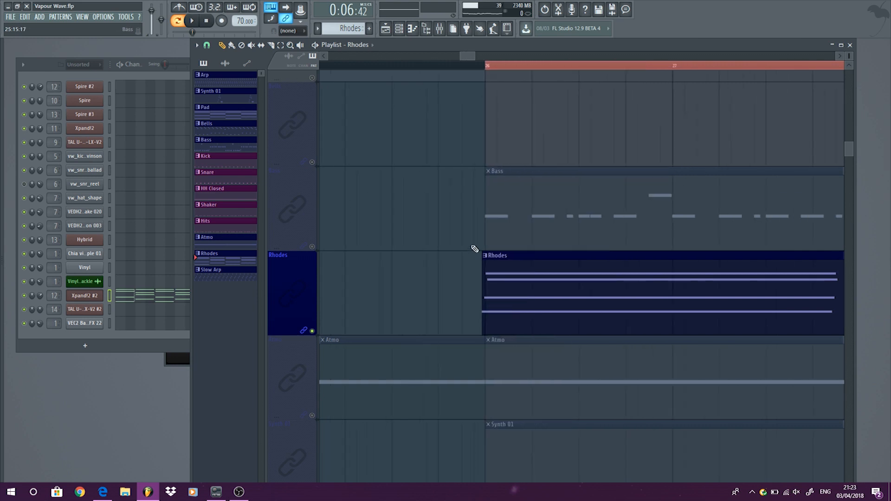
# Unsolo the Rhodes track and play the full song from bar 25 through the Rhodes entry, stopping after bar 27.
pyautogui.rightClick(312, 331)
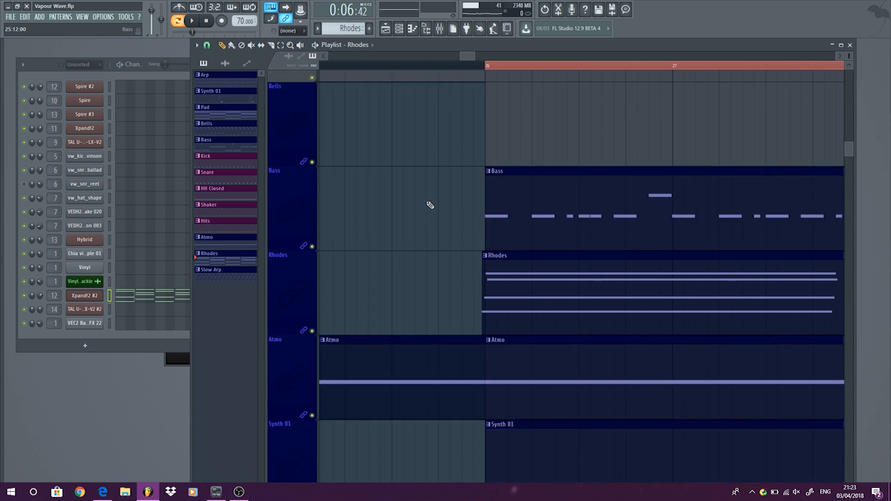
pyautogui.keyDown('alt'); pyautogui.scroll(-1, 430, 205); pyautogui.keyUp('alt')
pyautogui.click(427, 66)
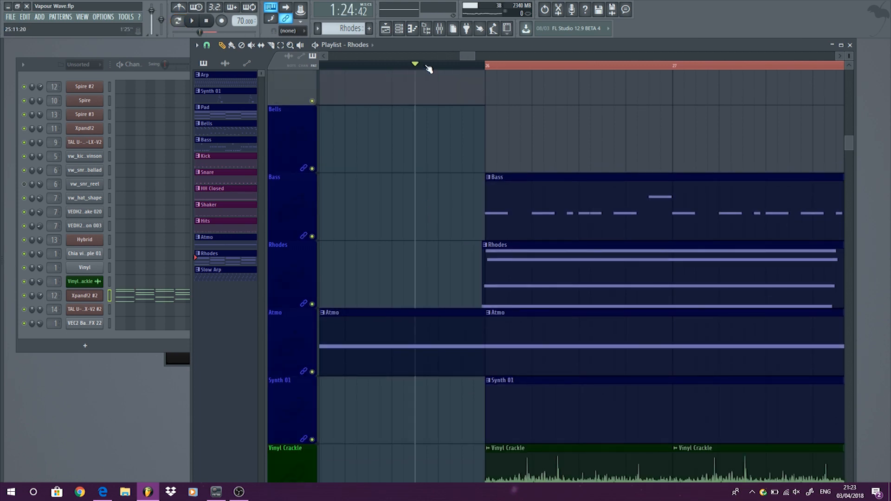
pyautogui.press('space')
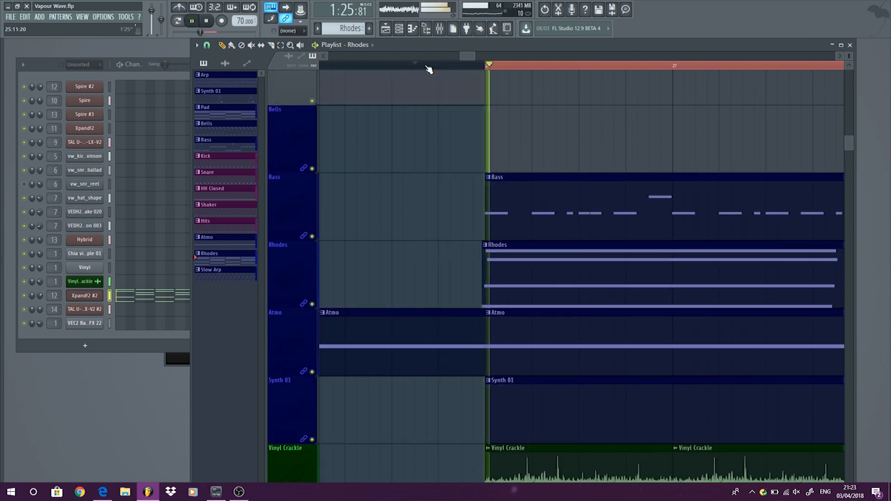
pyautogui.keyDown('ctrl'); pyautogui.scroll(-3, 399, 165); pyautogui.keyUp('ctrl')
pyautogui.click(566, 68)
pyautogui.press('space')
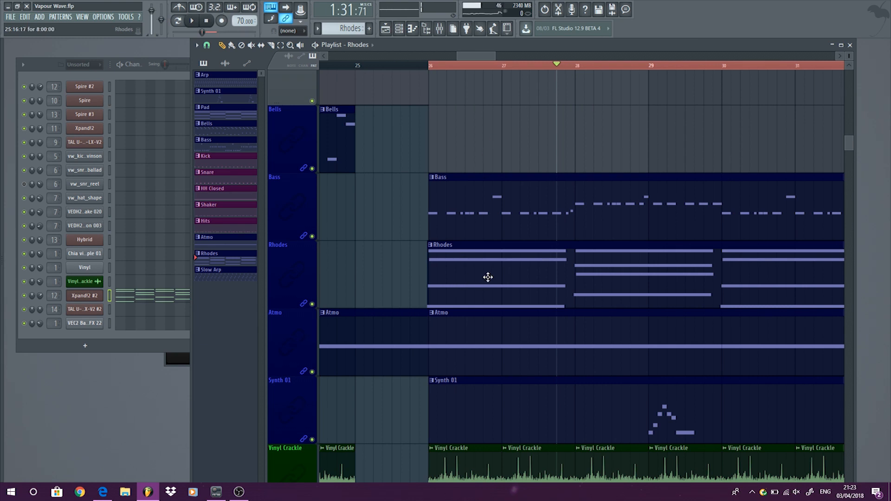
# Return to the overall playlist arrangement and select the Atmo pattern.
pyautogui.keyDown('ctrl'); pyautogui.scroll(-5, 487, 277); pyautogui.keyUp('ctrl')
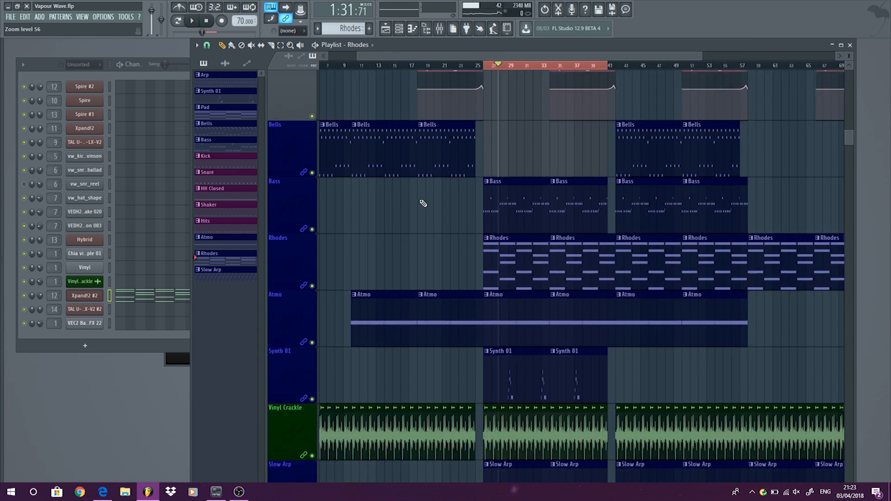
pyautogui.keyDown('alt'); pyautogui.scroll(-3, 423, 203); pyautogui.keyUp('alt')
pyautogui.keyDown('ctrl'); pyautogui.scroll(1, 346, 228); pyautogui.keyUp('ctrl')
pyautogui.scroll(3, 345, 229)
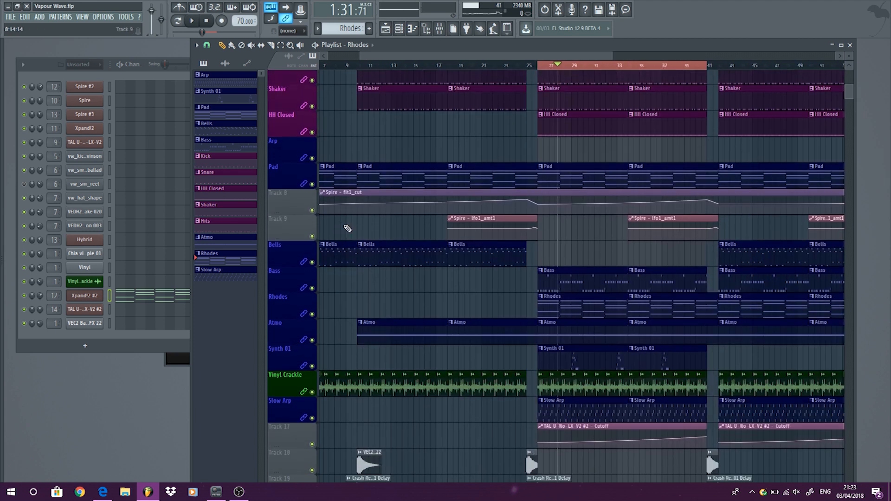
pyautogui.scroll(-4, 390, 273)
pyautogui.click(419, 220)
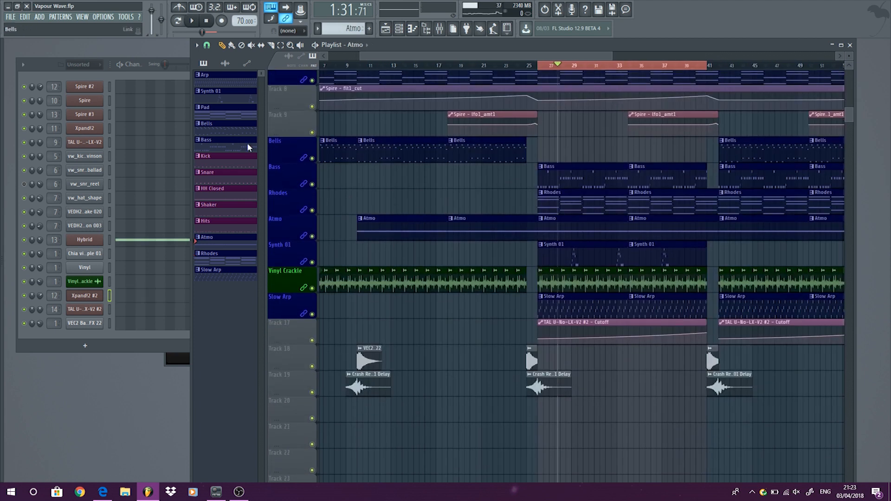
# Open the Hybrid synth, play the Atmo pattern in pattern mode and view its notes in the piano roll.
pyautogui.click(102, 238)
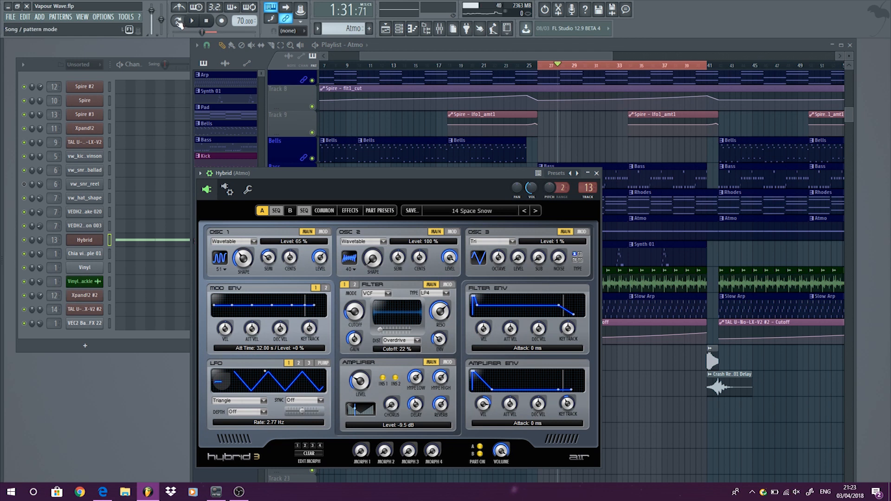
pyautogui.press('space')
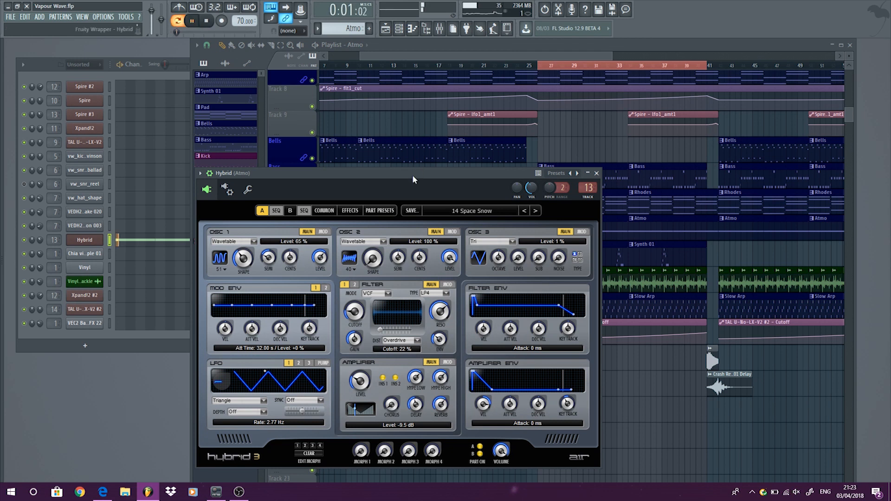
pyautogui.rightClick(101, 237)
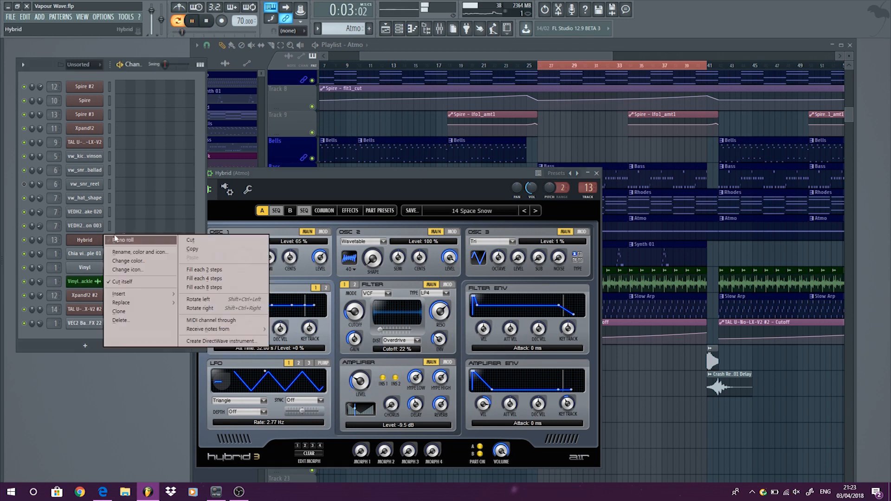
pyautogui.click(123, 240)
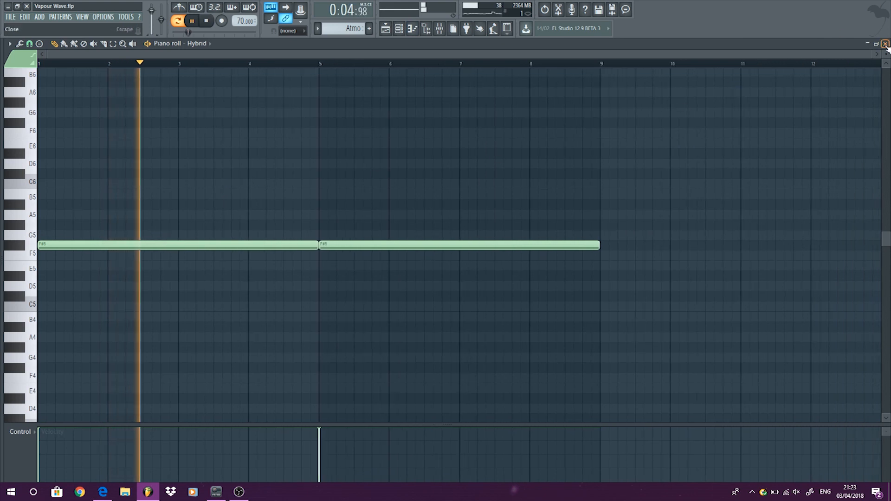
# Show the Atmo mixer track, stop playback and view the OTT compressor loaded on the Bass mixer track.
pyautogui.click(885, 43)
pyautogui.doubleClick(588, 188)
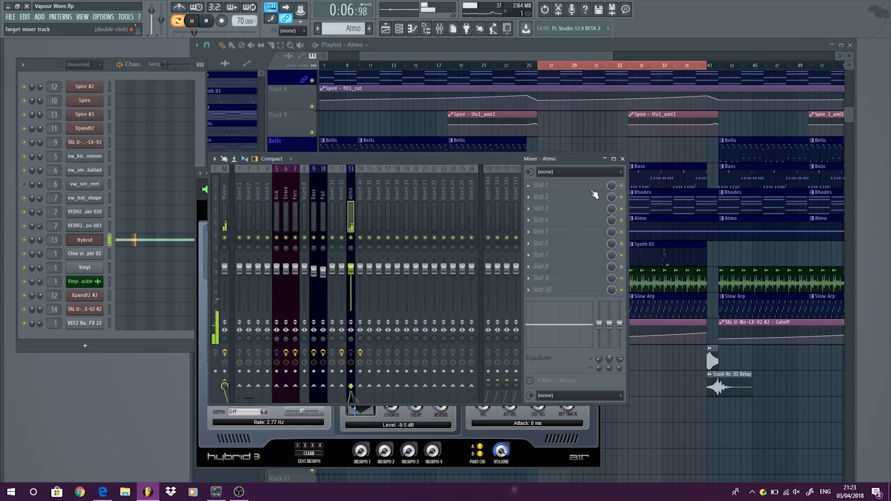
pyautogui.click(313, 191)
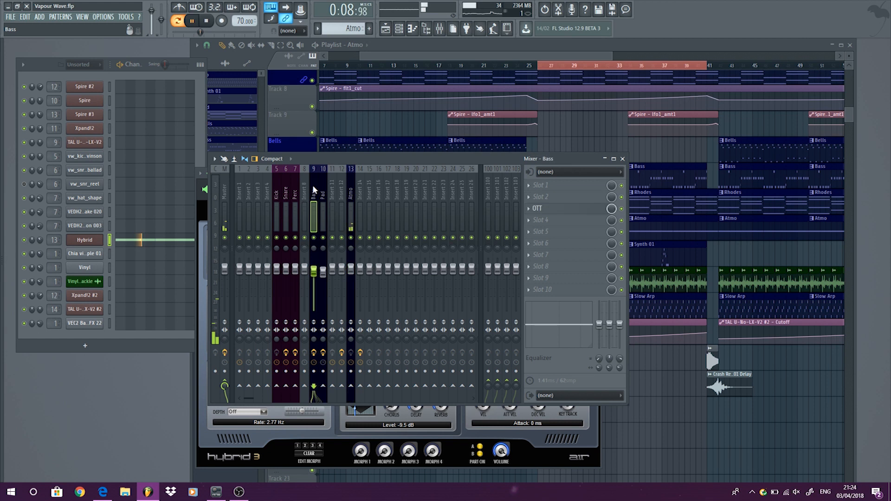
pyautogui.press('space')
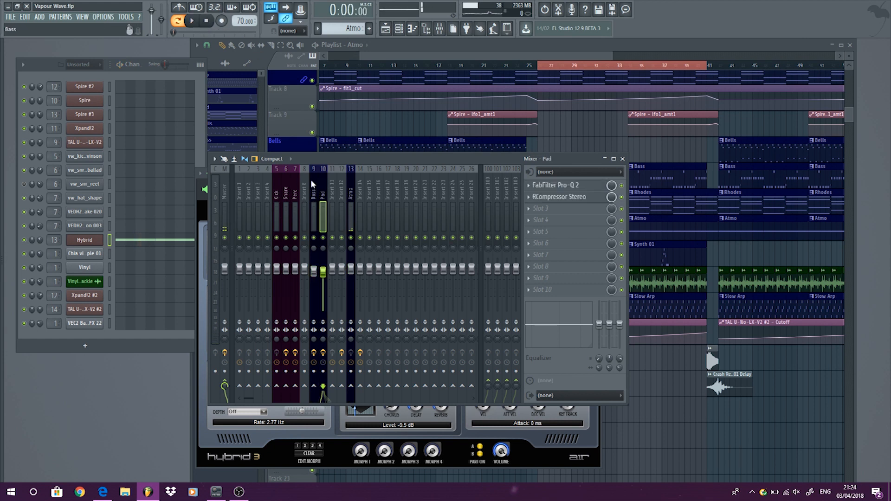
pyautogui.click(562, 210)
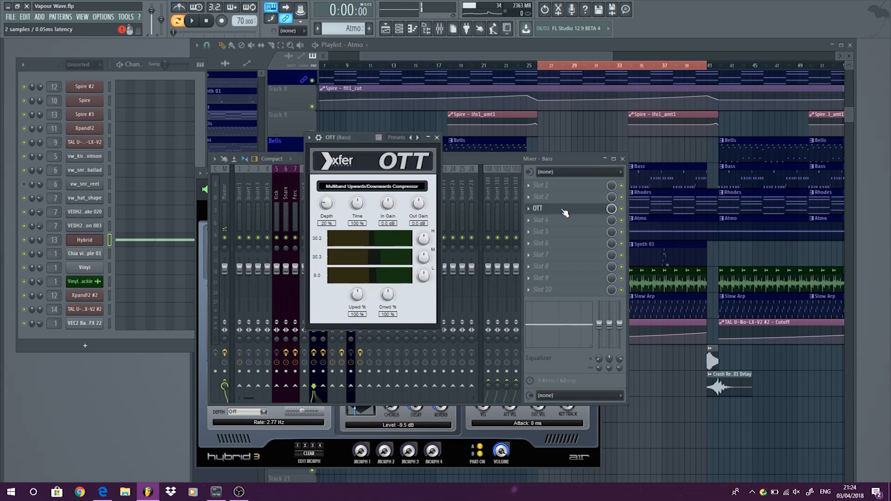
pyautogui.click(438, 139)
# View the FabFilter Pro-Q 2 and RCompressor Stereo effects on the Pad mixer track, and clear the mixer and plugin windows.
pyautogui.click(324, 196)
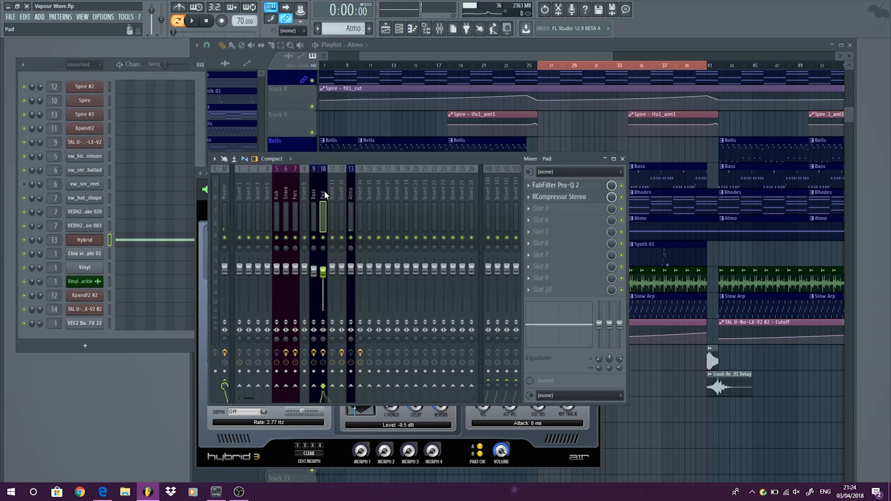
pyautogui.click(576, 185)
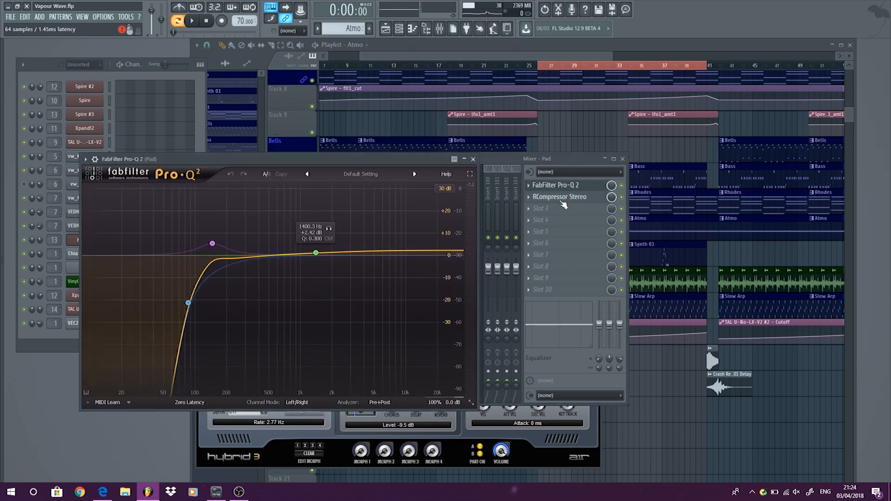
pyautogui.click(559, 199)
pyautogui.click(267, 171)
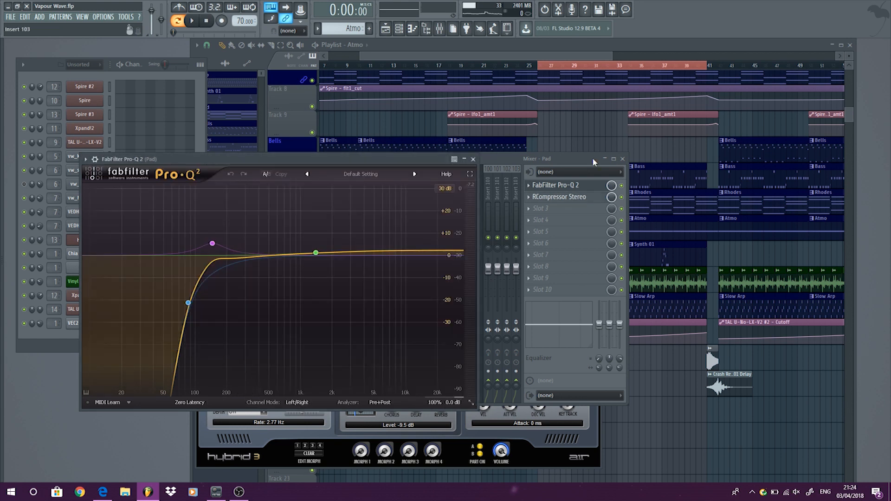
pyautogui.click(622, 159)
pyautogui.click(473, 159)
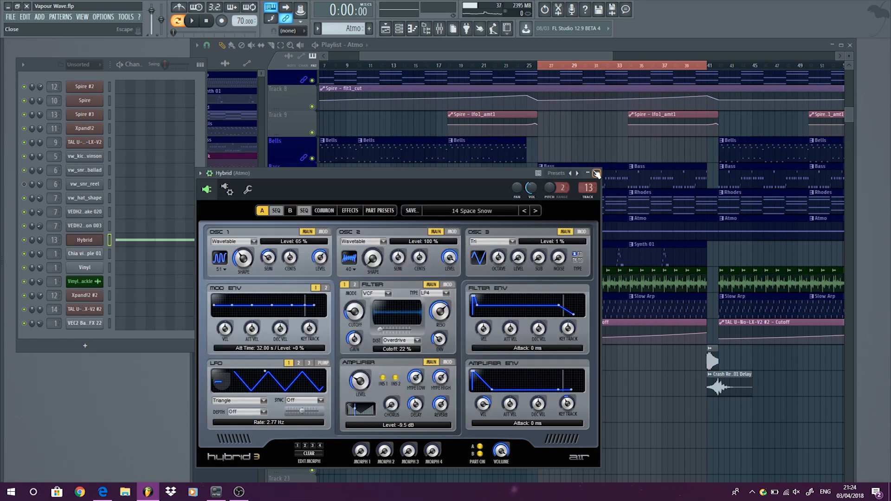
pyautogui.click(596, 174)
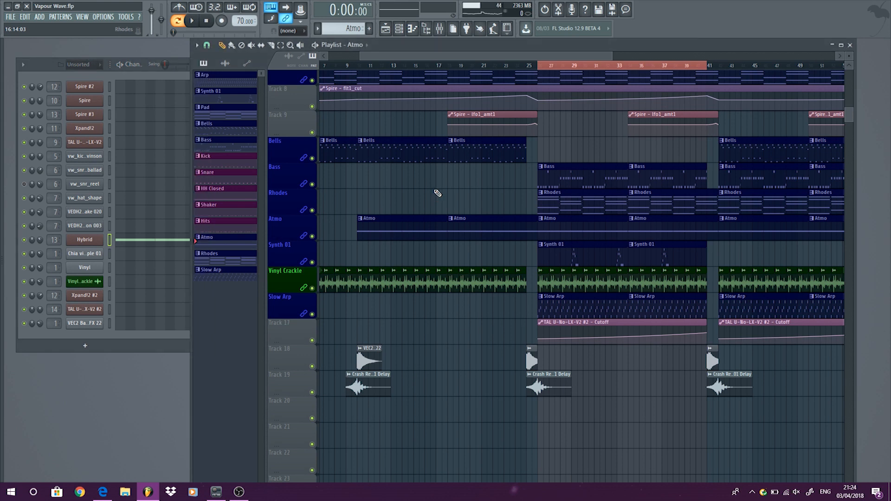
# Solo the Synth 01 track and play the song from bar 28.
pyautogui.scroll(-2, 437, 193)
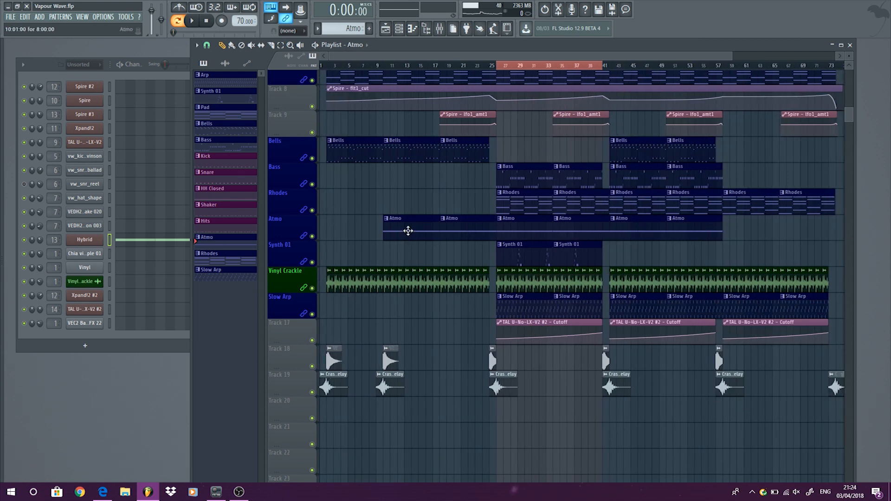
pyautogui.keyDown('ctrl'); pyautogui.click(312, 262); pyautogui.keyUp('ctrl')
pyautogui.scroll(3, 519, 179)
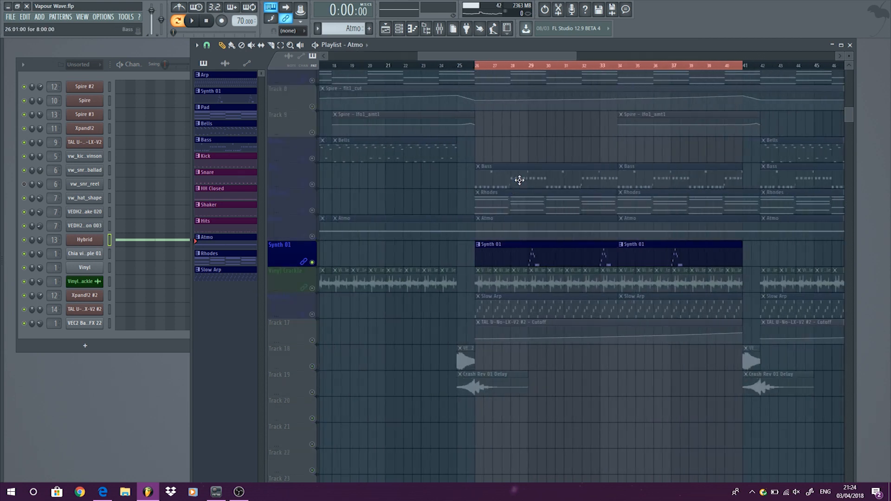
pyautogui.click(500, 68)
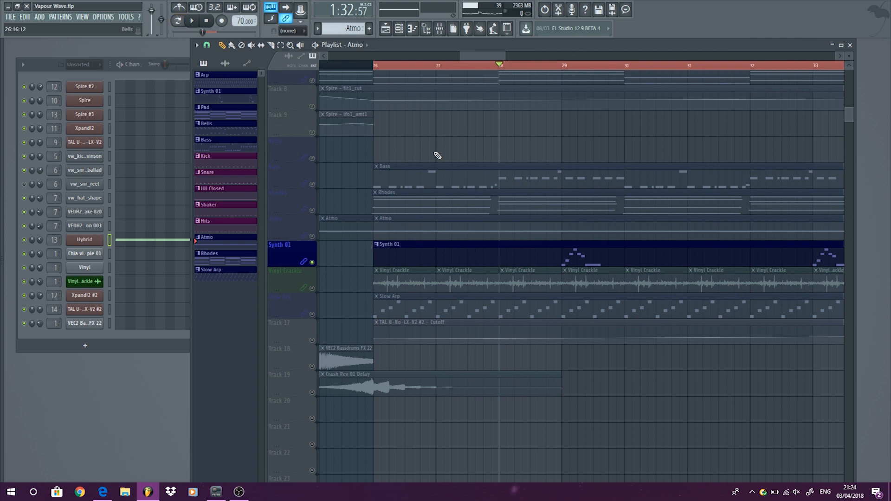
pyautogui.press('space')
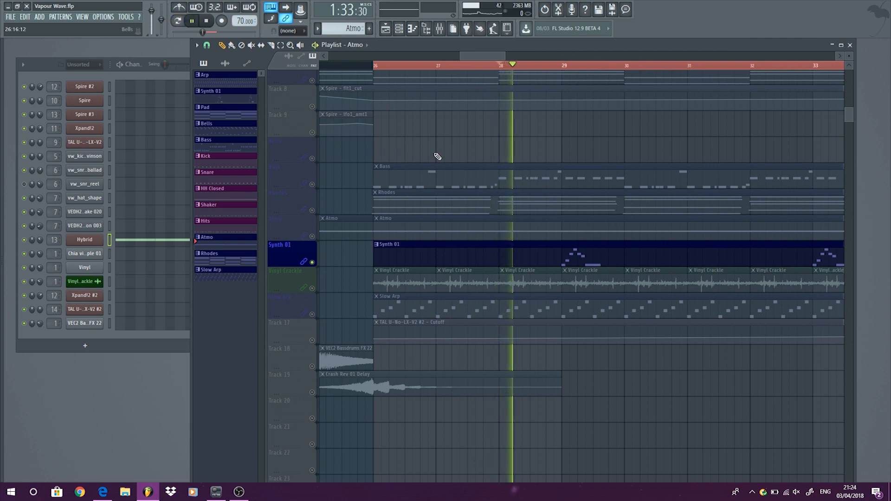
# Select the Synth 01 pattern, view its Xpand!2 synth during playback and stop the song.
pyautogui.click(500, 255)
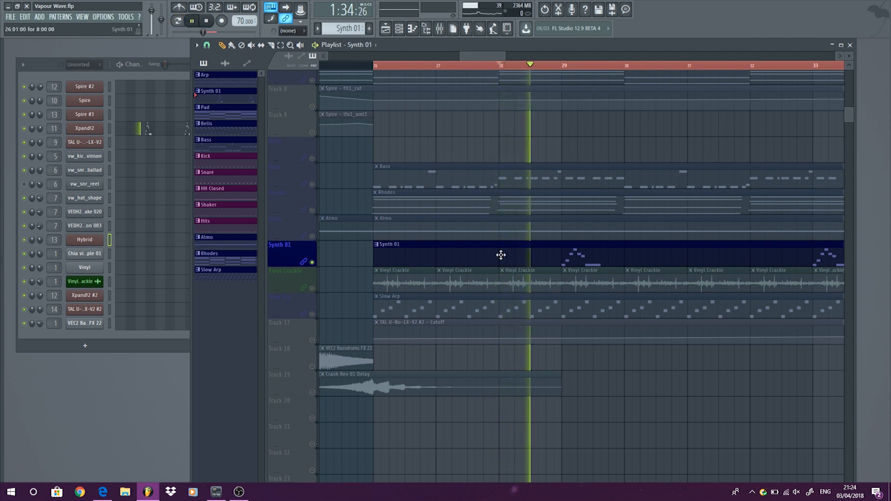
pyautogui.click(95, 131)
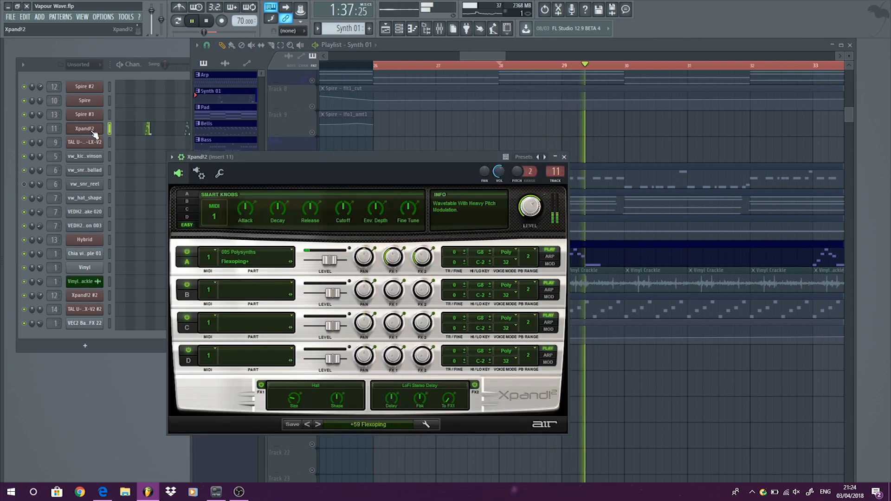
pyautogui.click(564, 157)
pyautogui.press('space')
# Solo the Slow Arp track together with its Cutoff automation on Track 17 and play from bar 28.
pyautogui.scroll(-2, 452, 201)
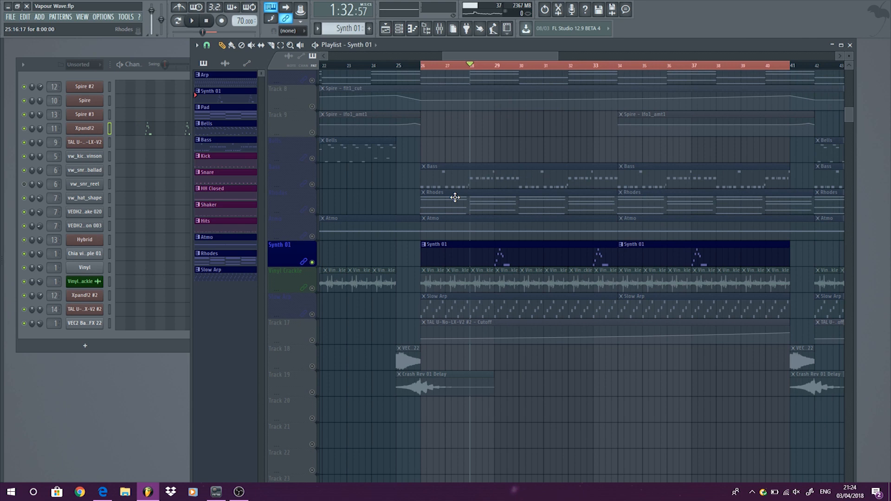
pyautogui.scroll(-3, 454, 197)
pyautogui.click(318, 317)
pyautogui.keyDown('shift'); pyautogui.click(315, 340); pyautogui.keyUp('shift')
pyautogui.scroll(3, 464, 307)
pyautogui.click(469, 304)
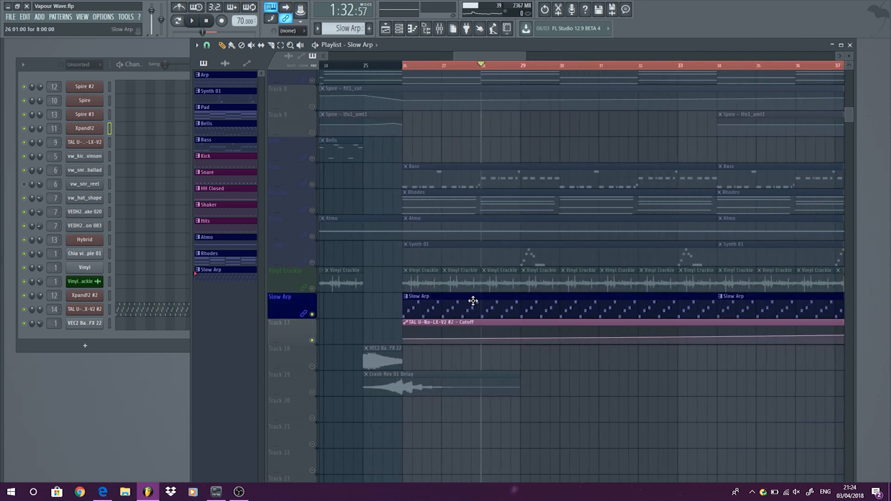
pyautogui.press('space')
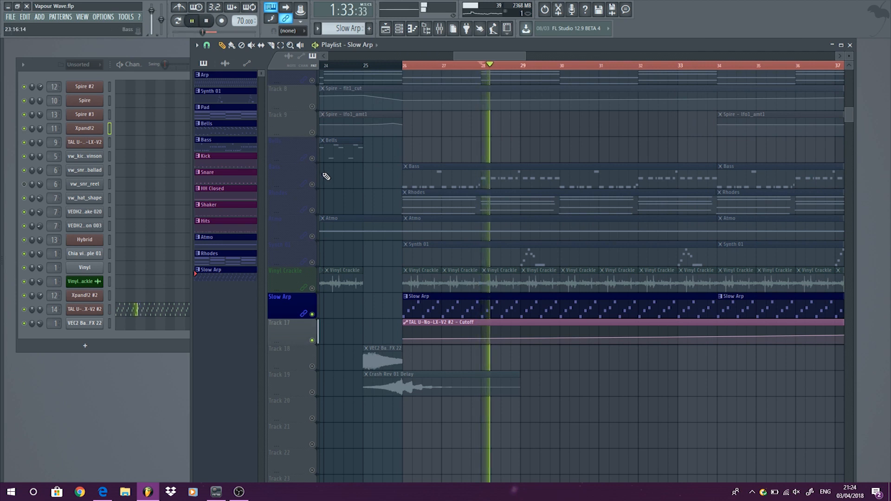
# View the Slow Arp's TAL U-No-LX-V2 #2 synth, play the end of its Cutoff automation from about bar 39 and stop.
pyautogui.click(88, 309)
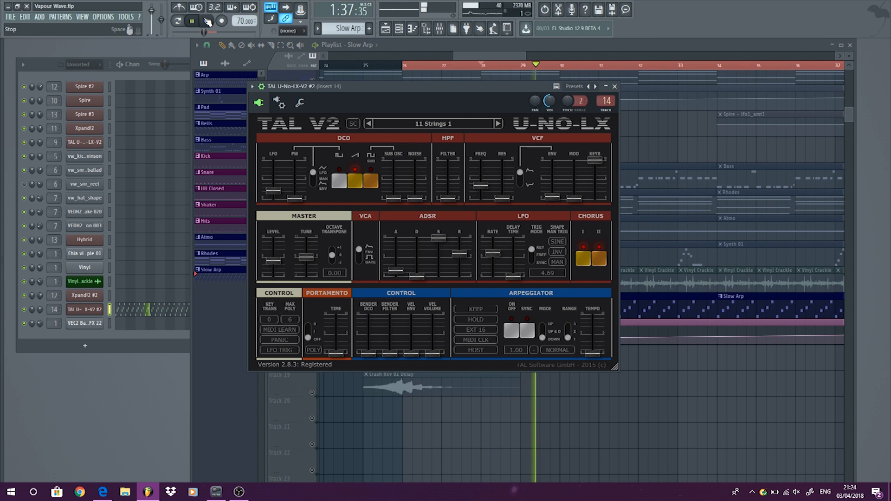
pyautogui.click(544, 343)
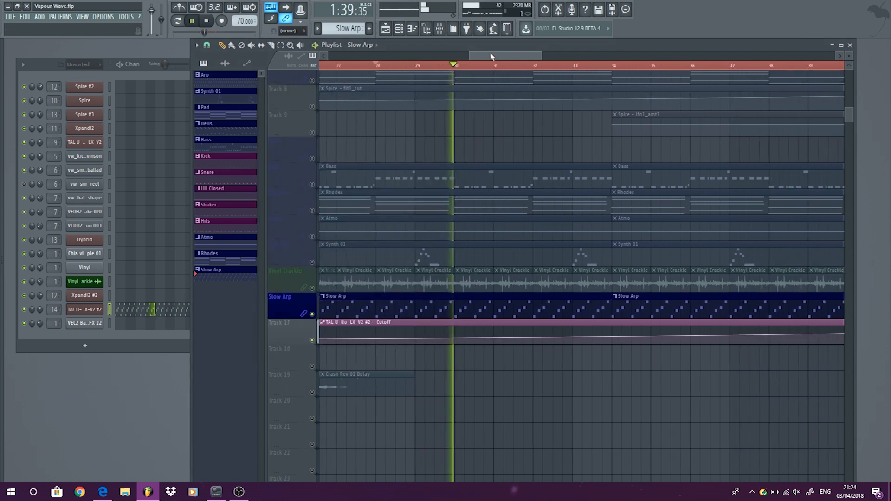
pyautogui.scroll(-2, 463, 255)
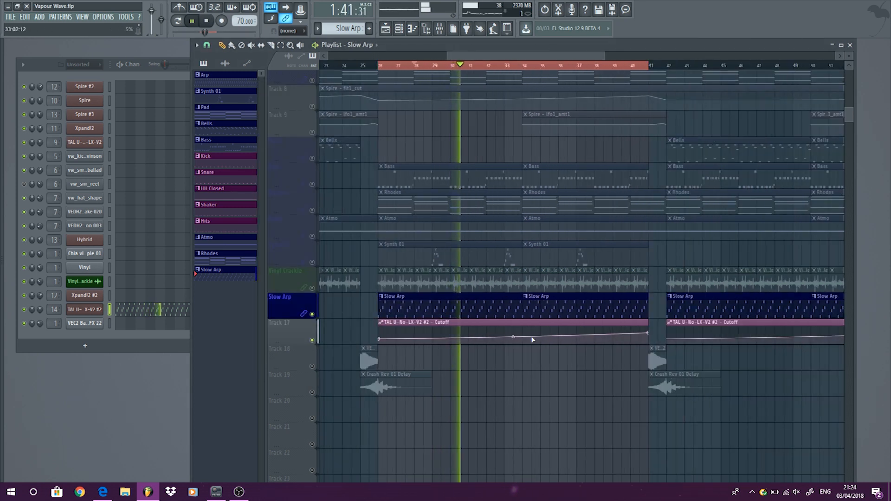
pyautogui.click(631, 64)
pyautogui.press('space')
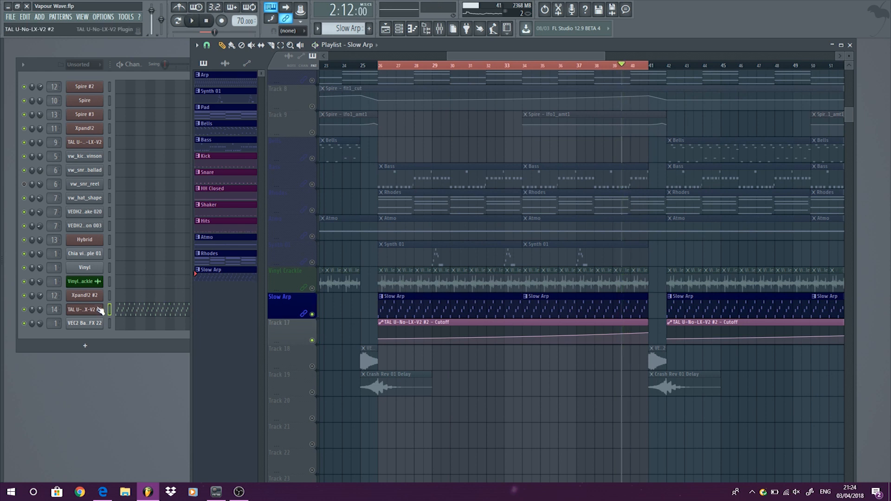
# Play the Slow Arp in pattern mode, set its TAL U-No-LX-V2 #2 synth's DCO LFO to 0.17, and stop playback.
pyautogui.click(101, 310)
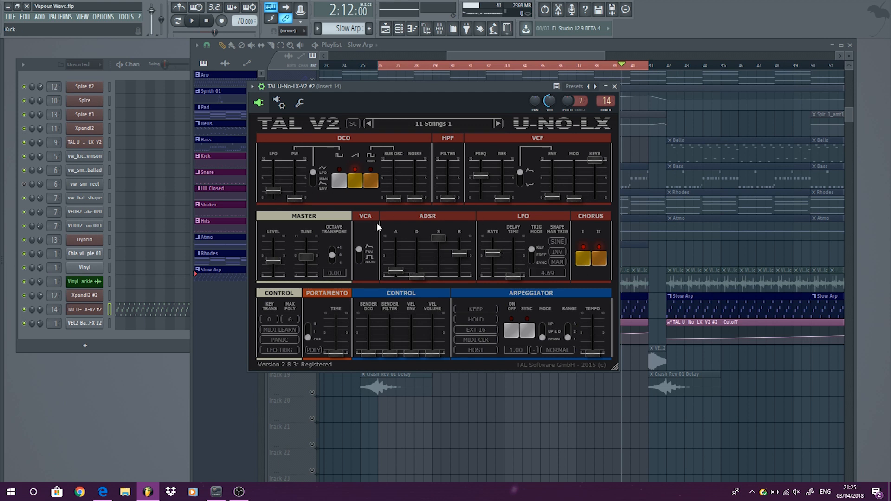
pyautogui.click(177, 20)
pyautogui.click(192, 20)
pyautogui.moveTo(272, 190)
pyautogui.mouseDown()
pyautogui.moveTo(268, 202)
pyautogui.moveTo(276, 191)
pyautogui.mouseUp()
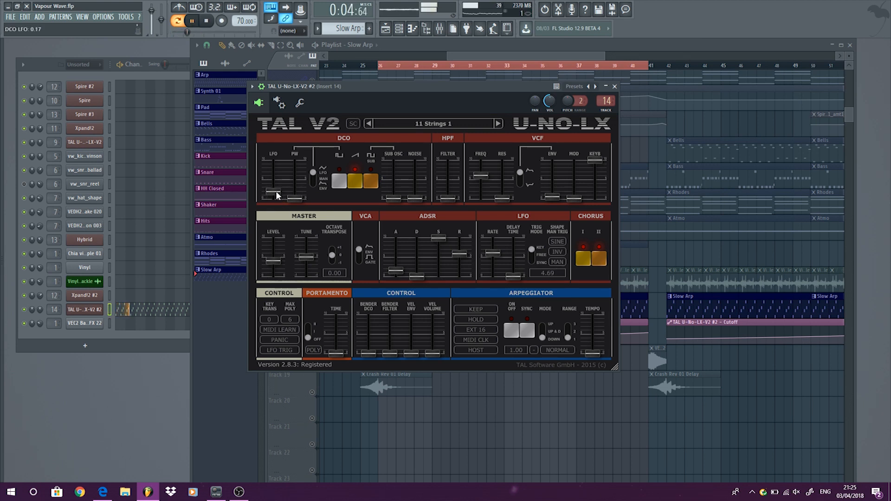
pyautogui.click(615, 88)
pyautogui.press('space')
# Solo Track 18 and play its VEC2 FX sample at bar 25, starting from bar 24.
pyautogui.scroll(-3, 403, 311)
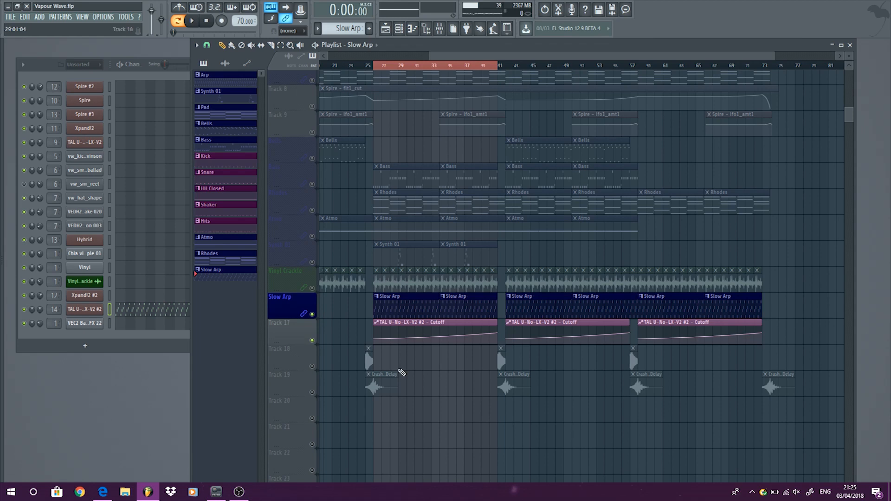
pyautogui.scroll(4, 316, 392)
pyautogui.click(315, 370)
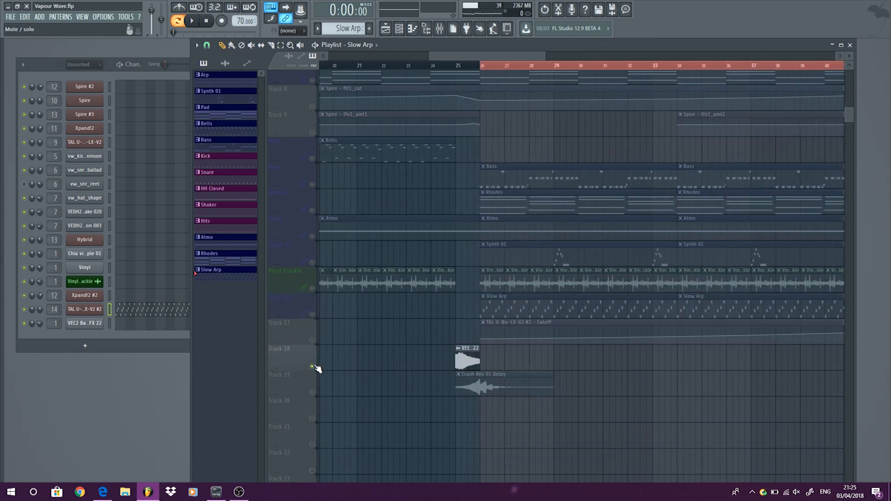
pyautogui.click(450, 69)
pyautogui.press('space')
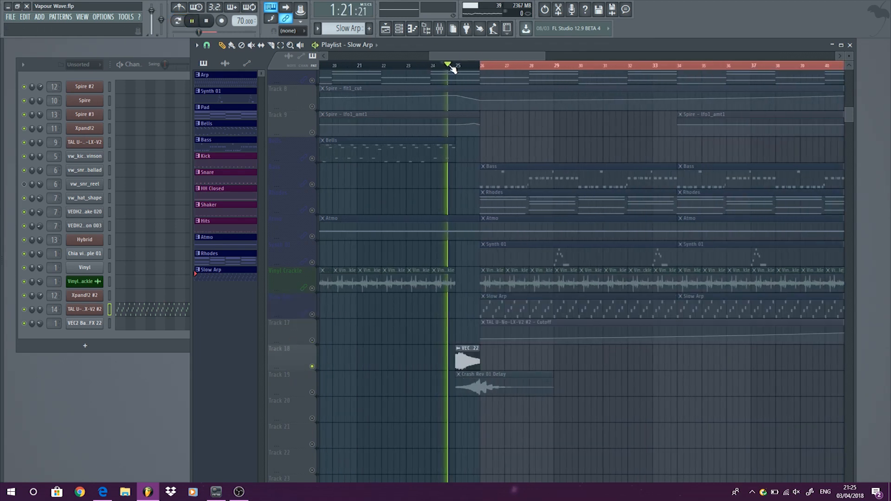
pyautogui.press('space')
# Solo Track 19 and play its Crash Rev 01 Delay sample through bar 26.
pyautogui.click(314, 393)
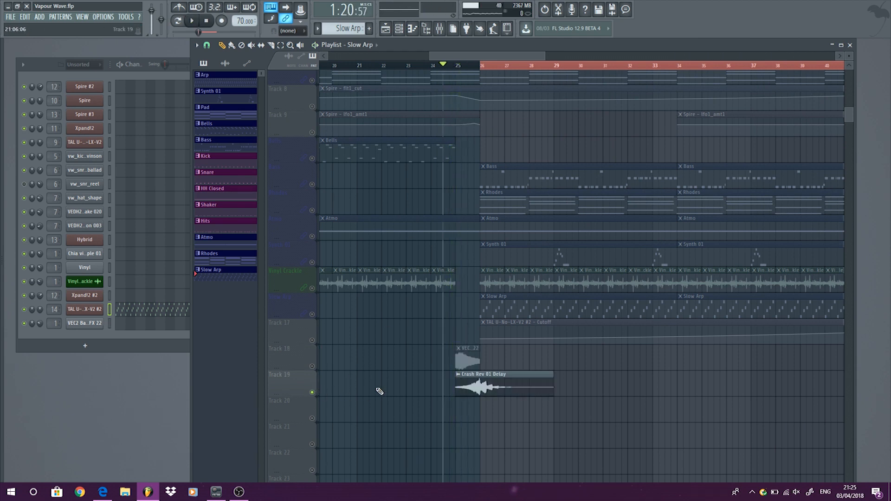
pyautogui.press('space')
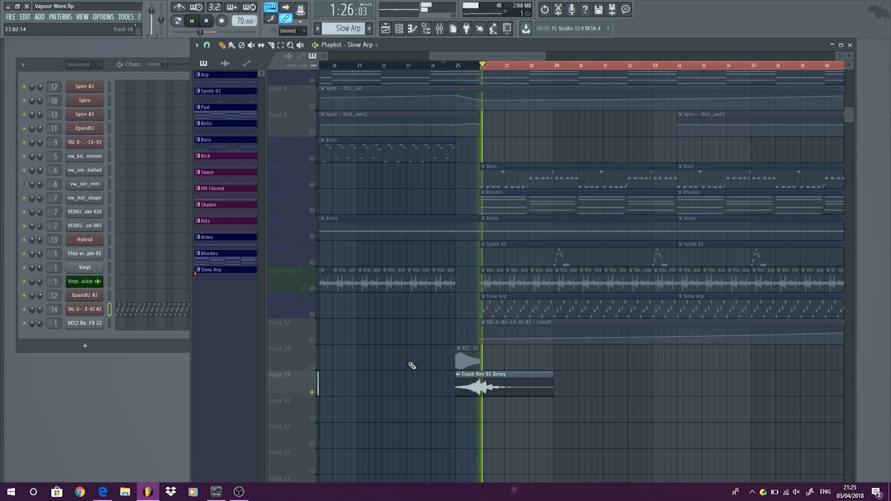
pyautogui.press('space')
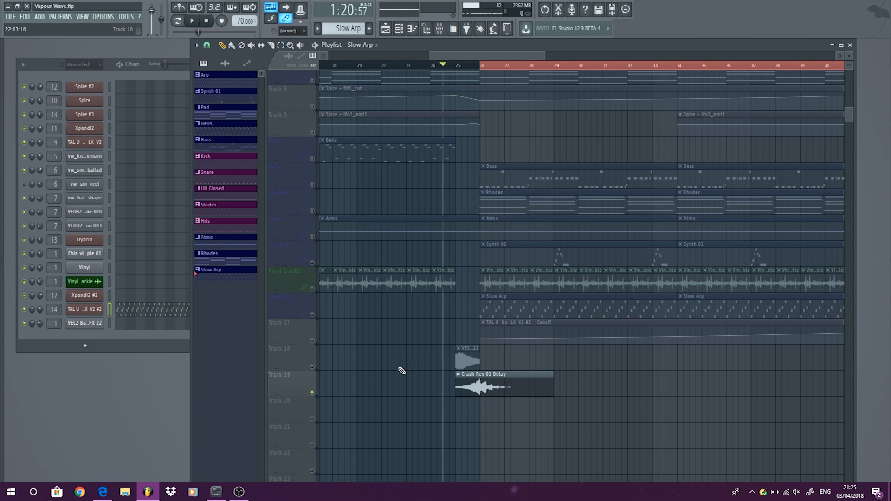
# Delete the Crash Rev 01 Delay clip at bar 25 and undo the deletion.
pyautogui.scroll(-3, 402, 370)
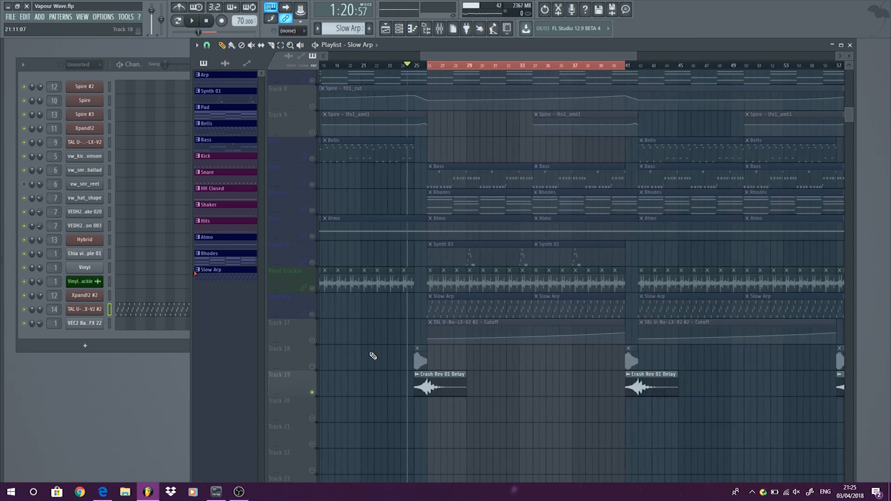
pyautogui.rightClick(450, 382)
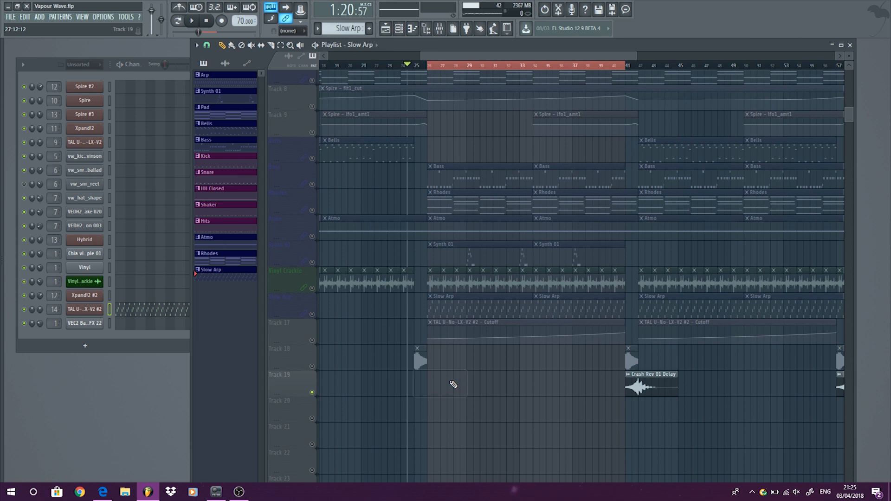
pyautogui.hotkey('ctrl', 'z')
pyautogui.scroll(3, 366, 334)
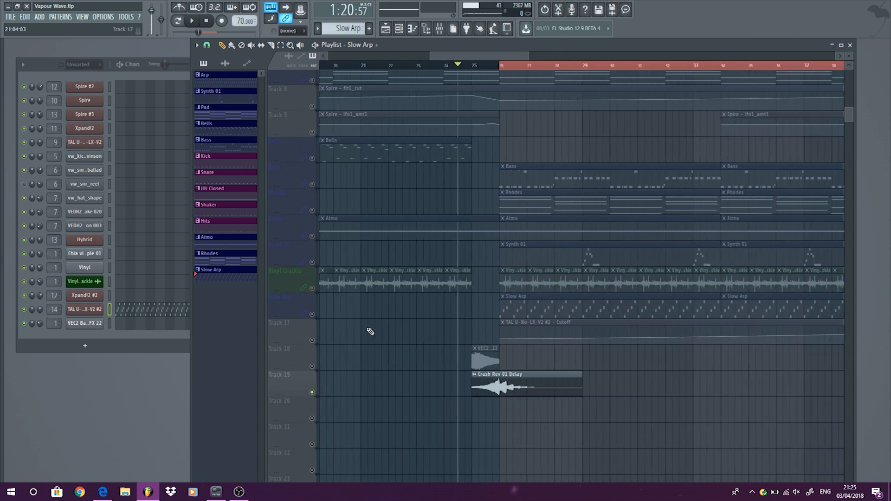
pyautogui.scroll(-5, 417, 254)
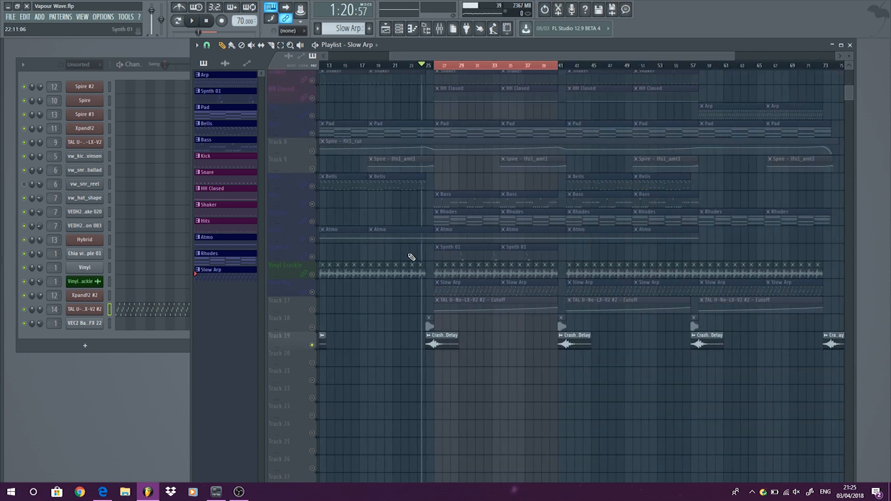
pyautogui.scroll(-5, 409, 257)
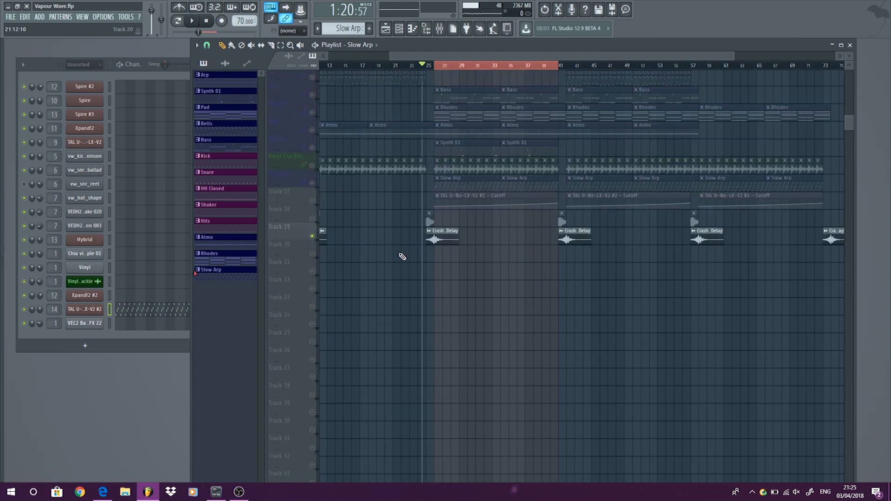
# Inspect the Crash Rev 01 Delay sample's settings, close them, and examine where its clips sit across the arrangement.
pyautogui.scroll(4, 402, 256)
pyautogui.scroll(2, 402, 257)
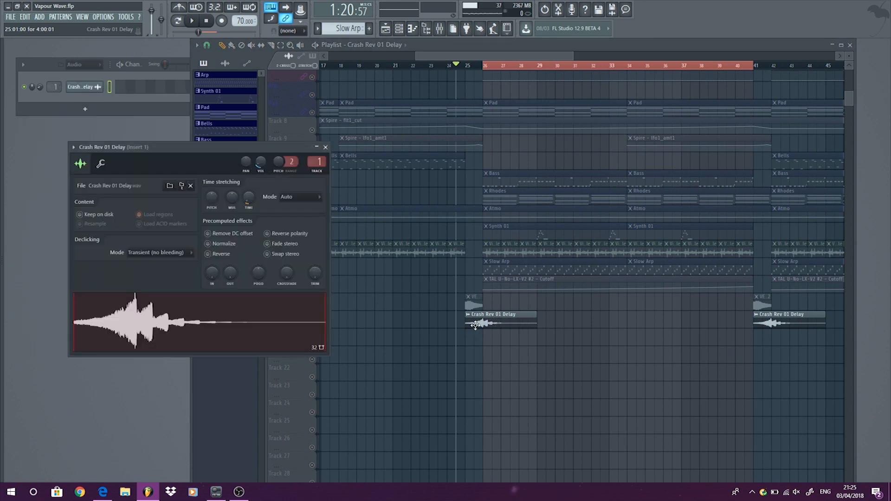
pyautogui.click(407, 304)
pyautogui.click(163, 145)
pyautogui.click(321, 154)
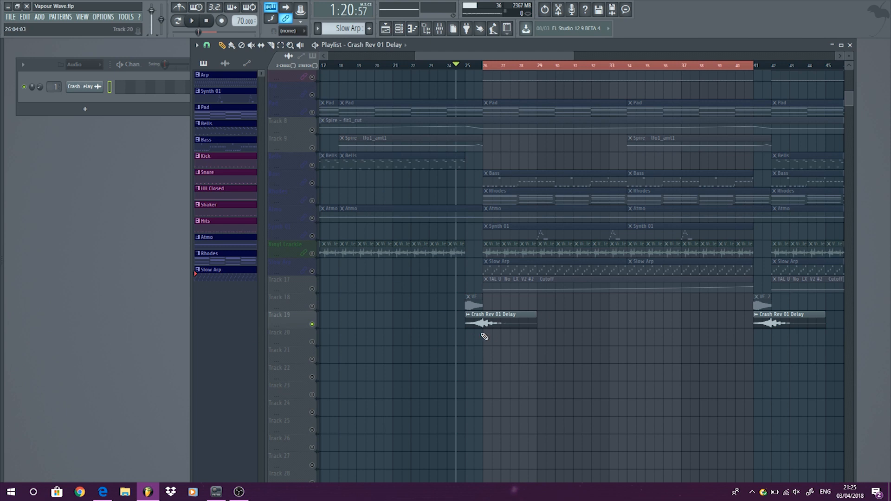
pyautogui.scroll(-4, 400, 186)
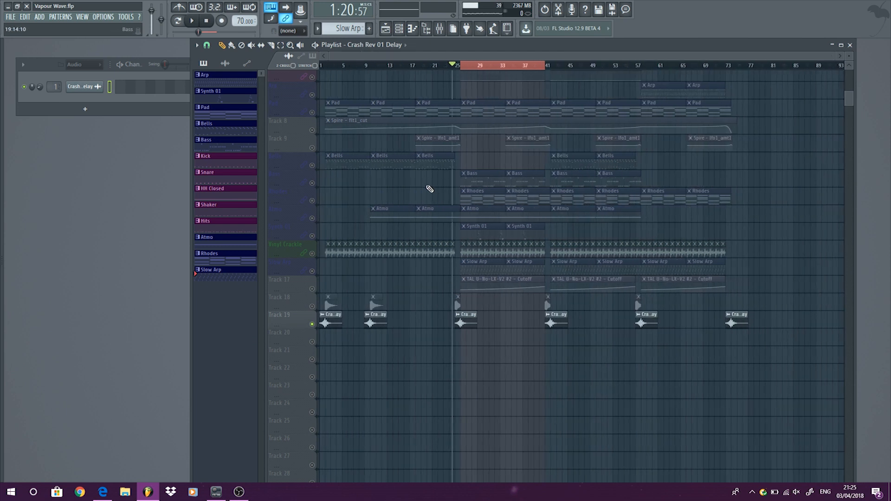
pyautogui.keyDown('alt'); pyautogui.scroll(3, 429, 190); pyautogui.keyUp('alt')
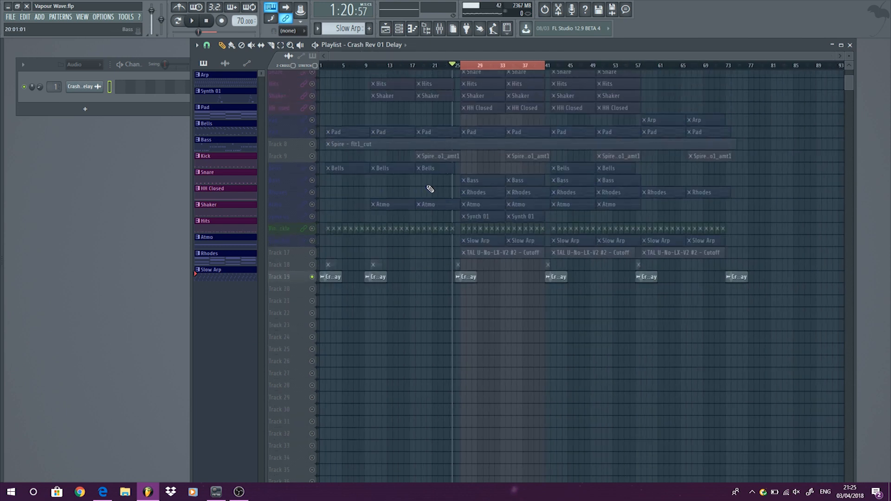
pyautogui.scroll(3, 476, 160)
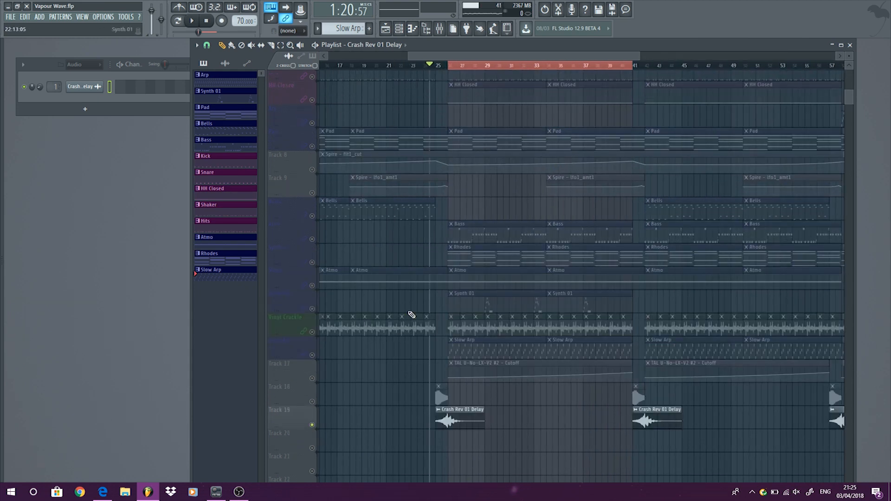
pyautogui.scroll(-3, 469, 223)
pyautogui.keyDown('alt'); pyautogui.scroll(-3, 333, 116); pyautogui.keyUp('alt')
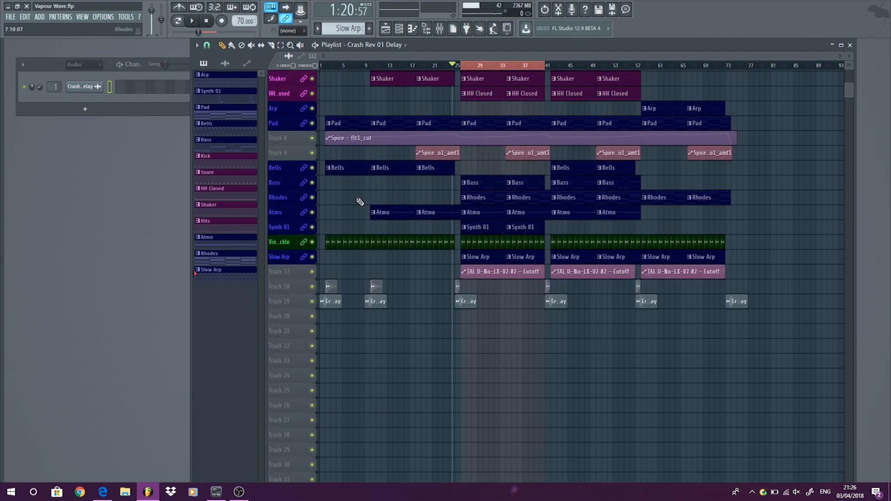
# Solo the Vinyl Crackle track with the playhead at bar 2 and open its sample settings.
pyautogui.scroll(2, 337, 194)
pyautogui.scroll(3, 337, 194)
pyautogui.scroll(1, 408, 52)
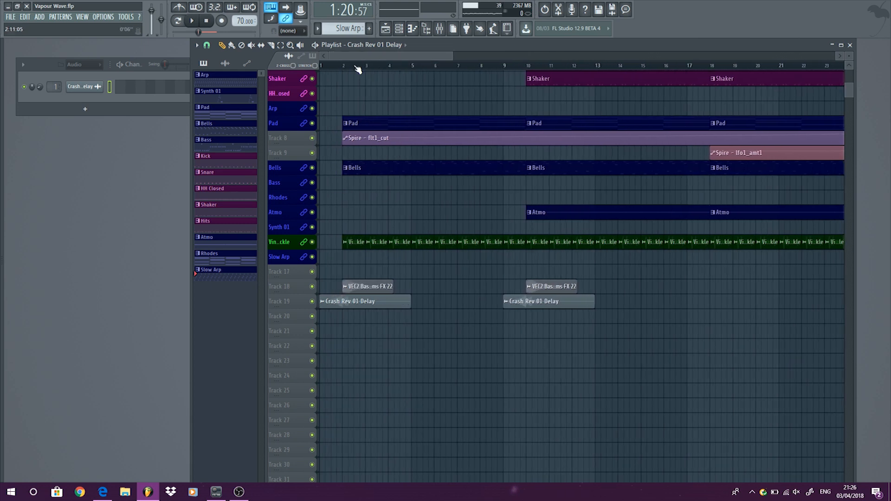
pyautogui.doubleClick(346, 67)
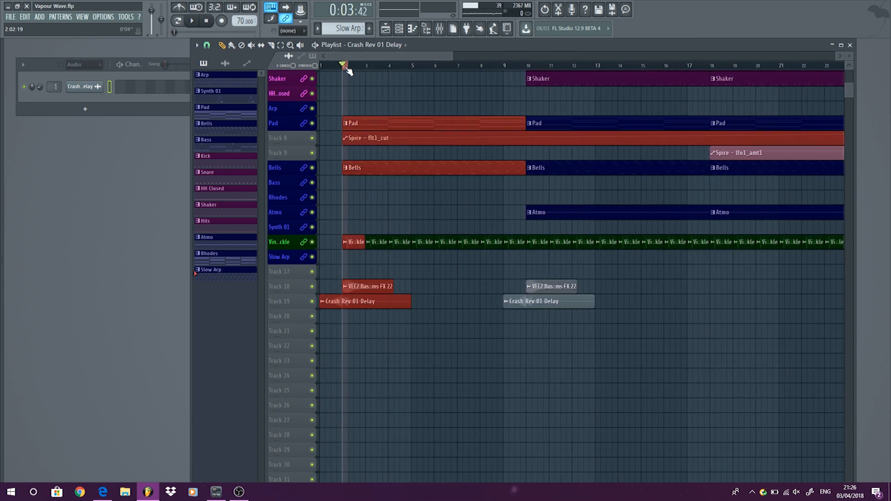
pyautogui.rightClick(313, 242)
pyautogui.doubleClick(346, 68)
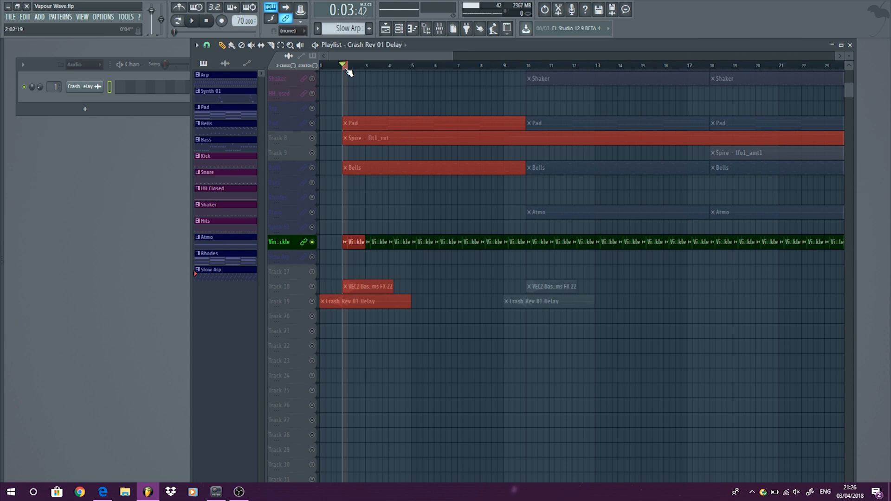
pyautogui.doubleClick(346, 68)
pyautogui.doubleClick(382, 242)
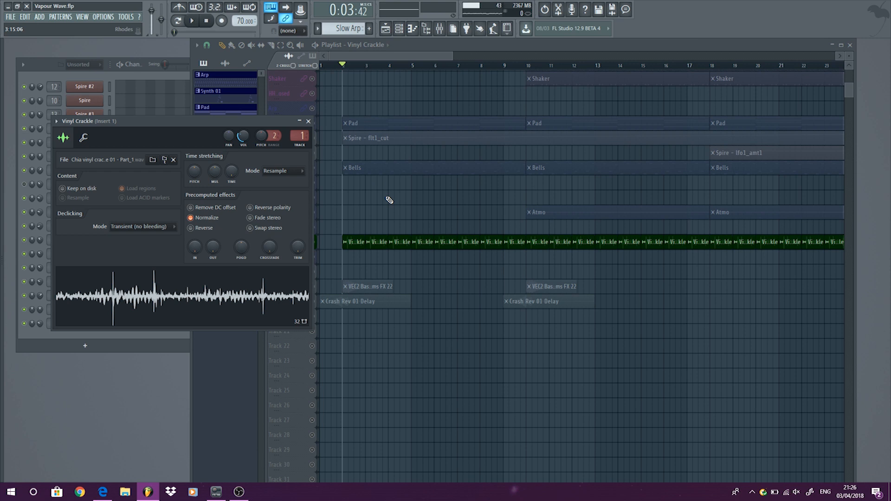
# Play the Vinyl Crackle from bar 2, view its Insert 1 mixer track, close both windows and stop playback.
pyautogui.press('space')
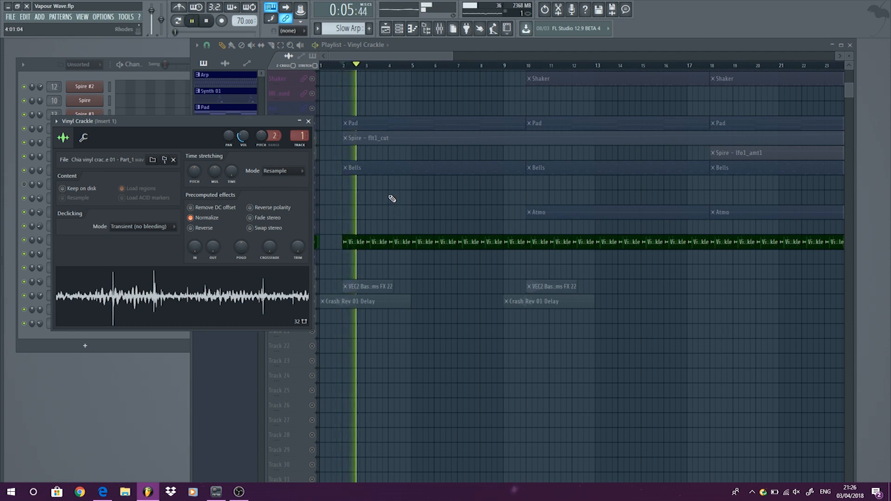
pyautogui.doubleClick(297, 135)
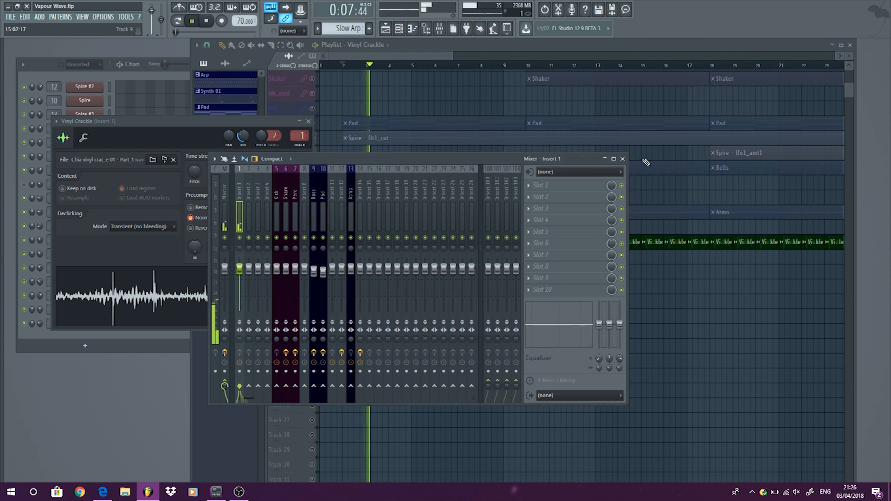
pyautogui.click(622, 158)
pyautogui.click(309, 121)
pyautogui.press('space')
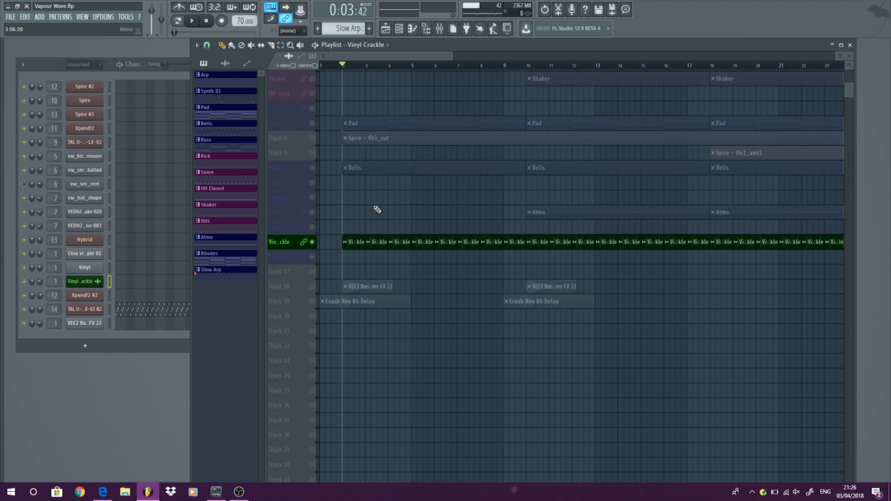
# Unsolo the Vinyl Crackle track to re-enable all playlist tracks.
pyautogui.scroll(-4, 375, 208)
pyautogui.scroll(-3, 398, 195)
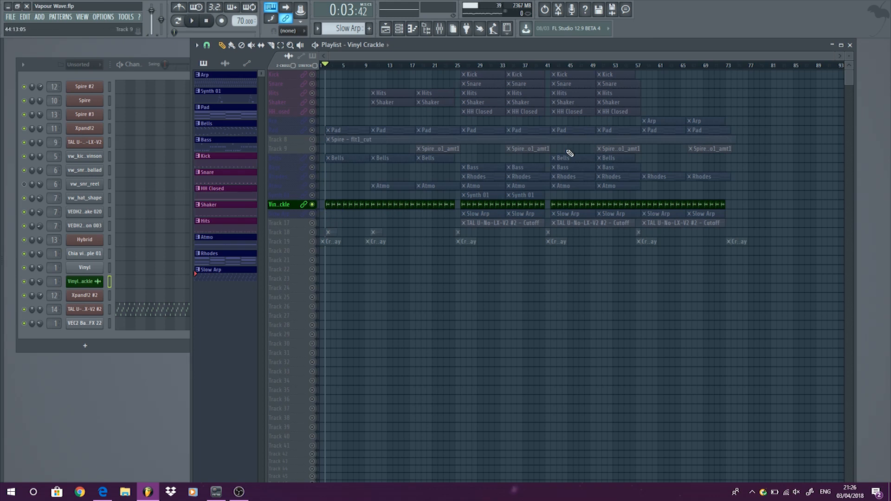
pyautogui.scroll(3, 565, 141)
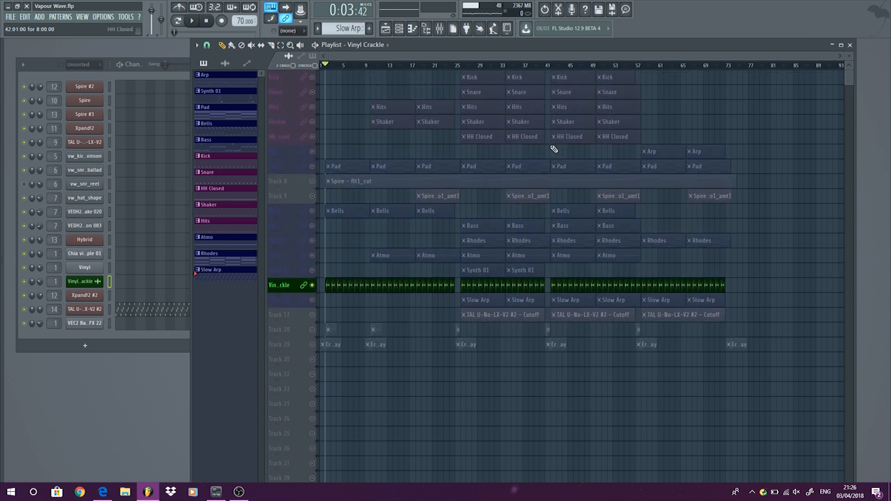
pyautogui.rightClick(312, 77)
pyautogui.rightClick(312, 78)
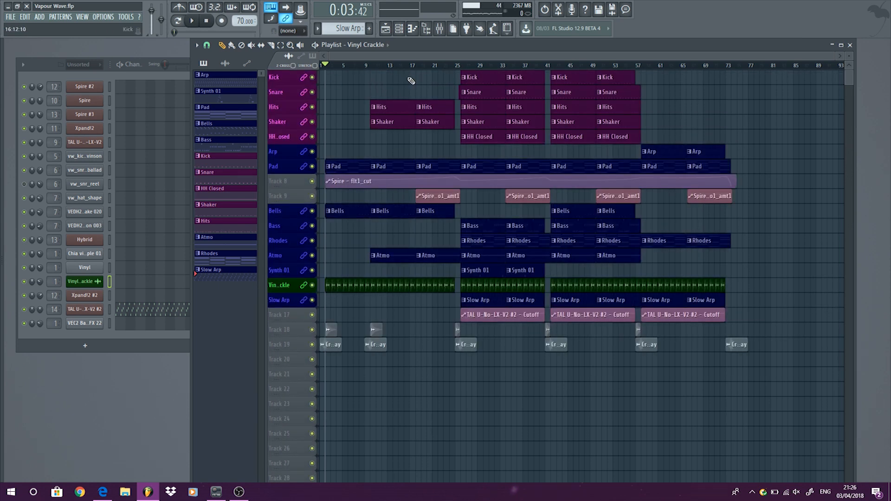
# View the Pad pattern's Spire chords in the piano roll and return to the playlist.
pyautogui.doubleClick(402, 161)
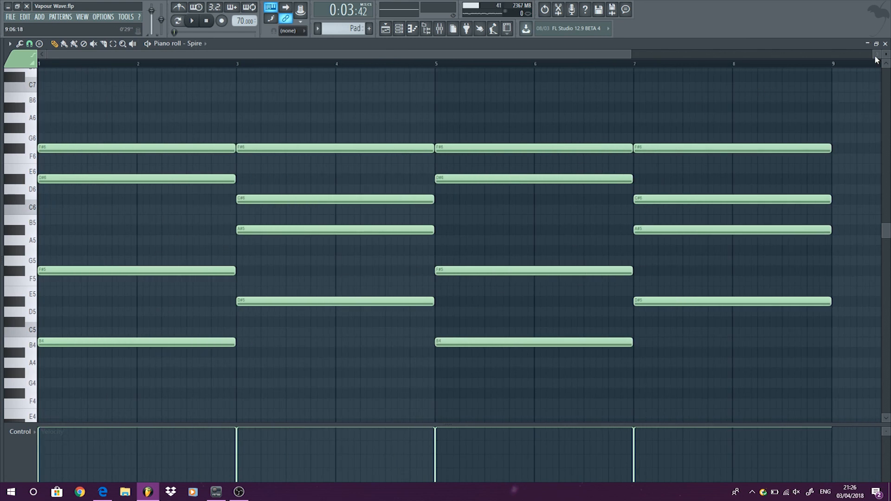
pyautogui.press('F7')
pyautogui.click(385, 121)
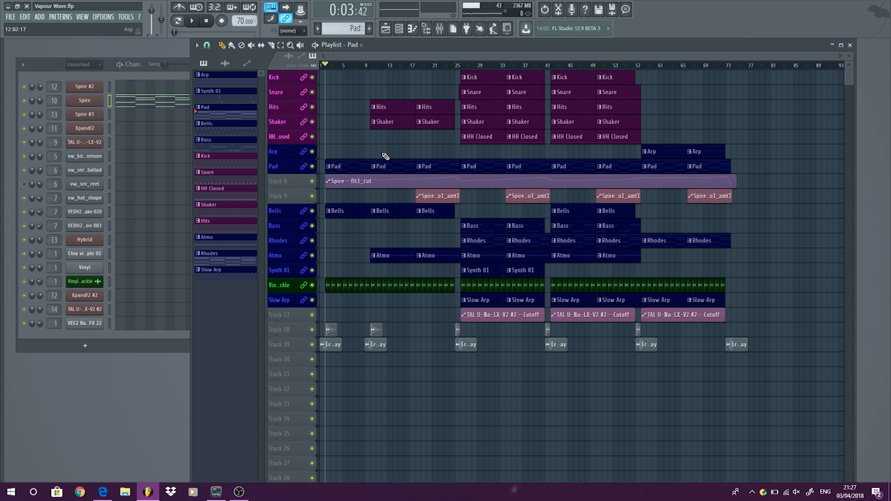
# Select the Arp pattern from its clips around bar 58 and play it in pattern mode.
pyautogui.scroll(3, 728, 106)
pyautogui.scroll(2, 729, 105)
pyautogui.click(507, 167)
pyautogui.press('space')
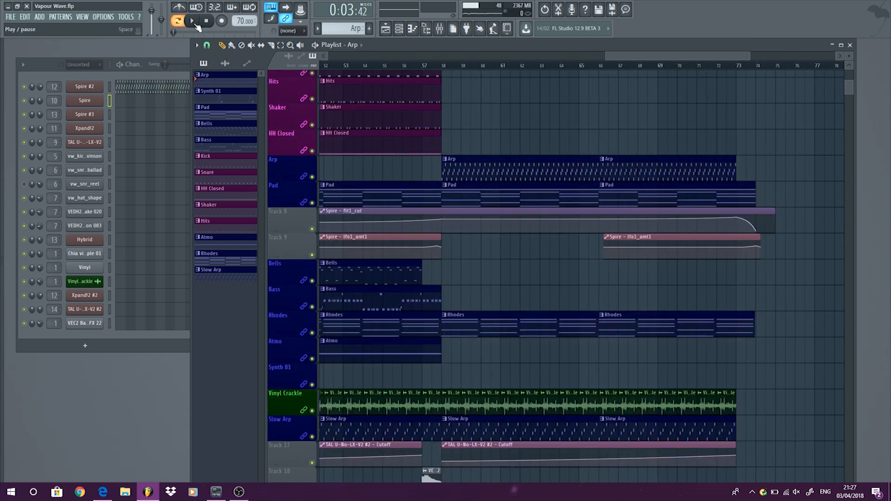
# Inspect the LFO 2 and LFO 1 settings of the Arp's Spire #2 synth, stop playback and close the synth.
pyautogui.click(99, 88)
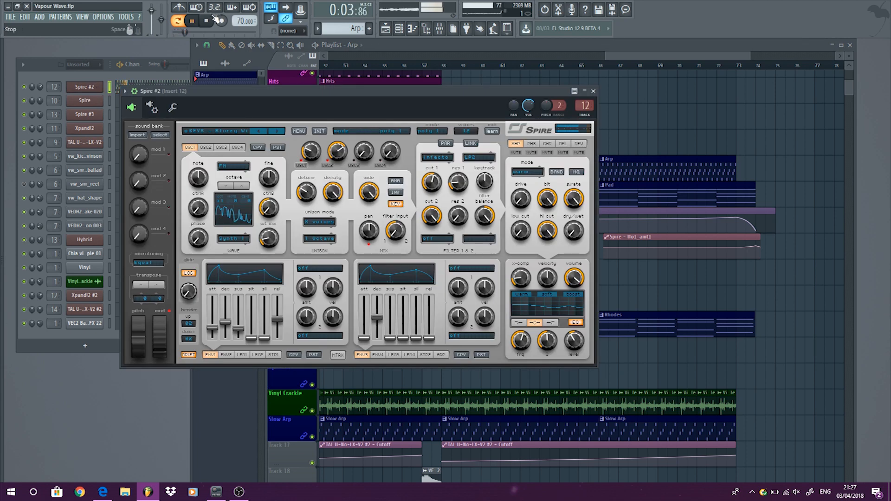
pyautogui.click(256, 355)
pyautogui.click(241, 355)
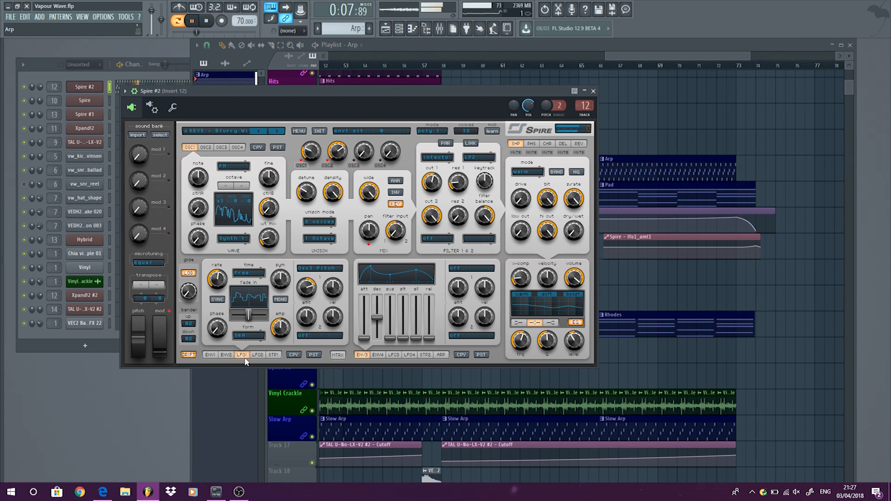
pyautogui.click(208, 24)
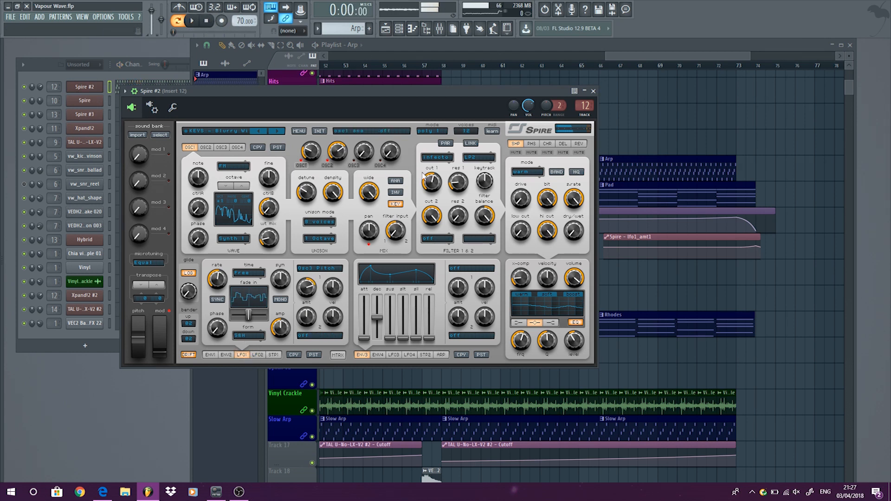
pyautogui.click(593, 91)
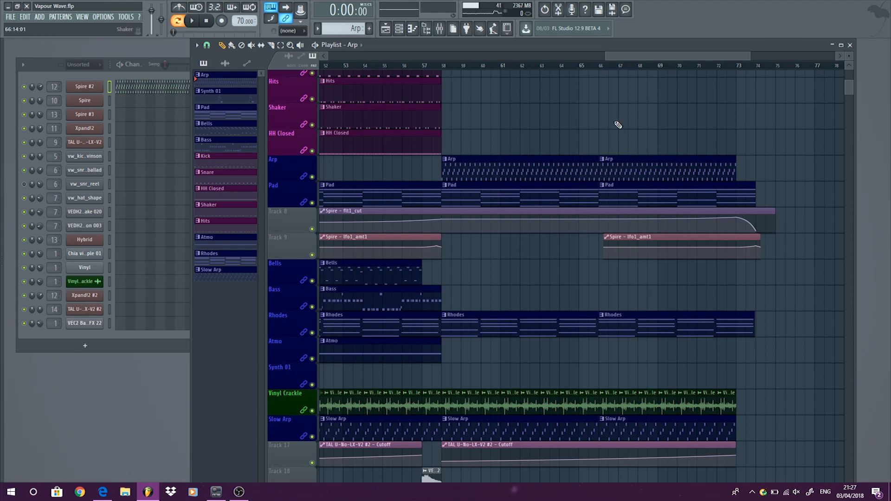
pyautogui.scroll(-5, 616, 124)
pyautogui.scroll(-3, 348, 136)
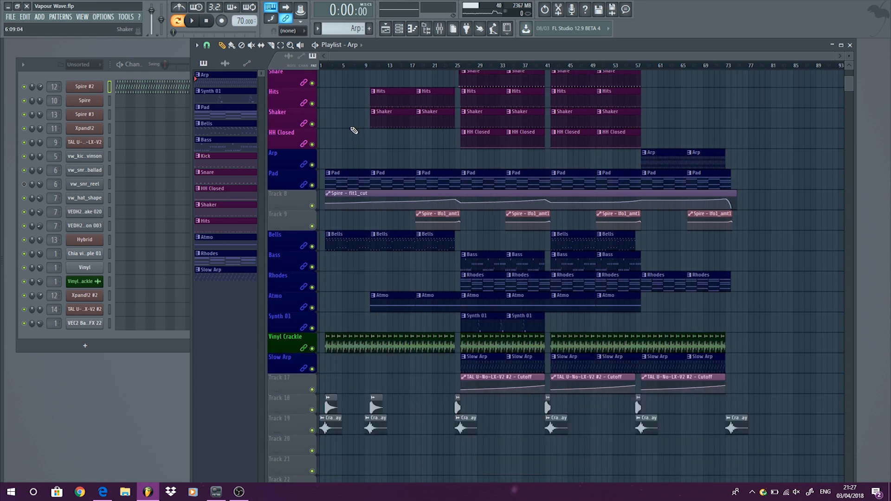